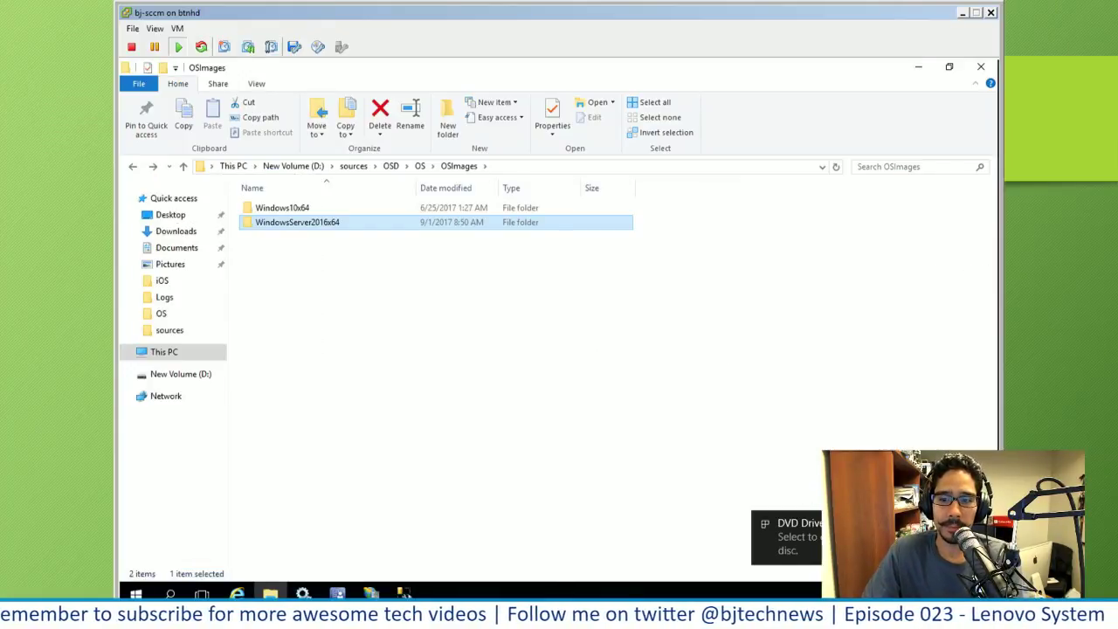
Copy all files from the SSS_X64FREV_EN-US_DV9 installation DVD into the OSImages\WindowsServer2016x64 folder
click(786, 535)
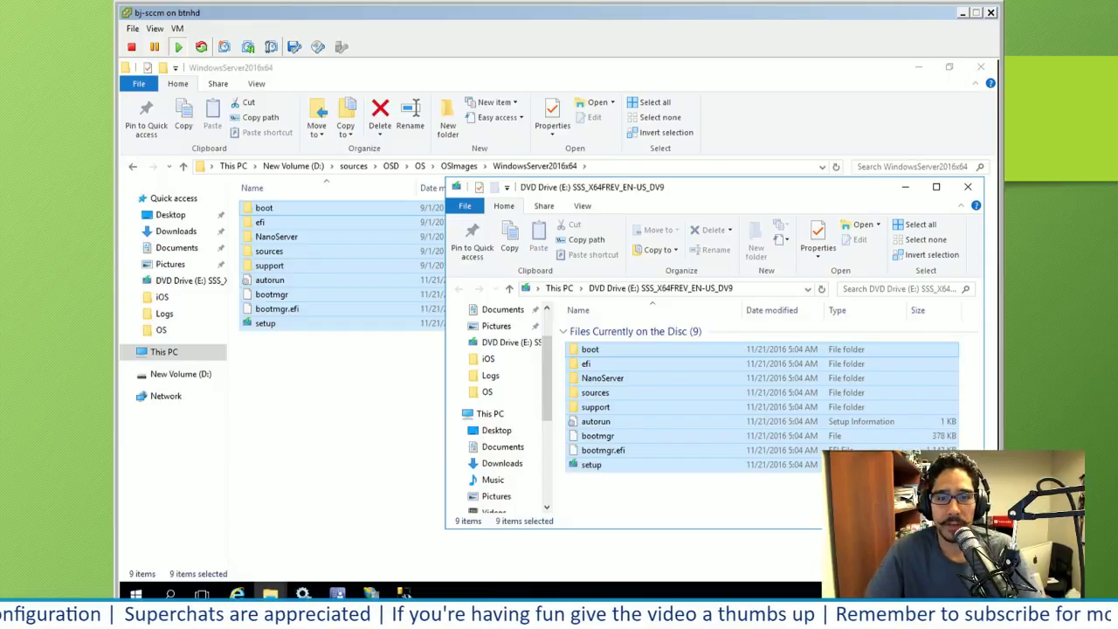
click(530, 172)
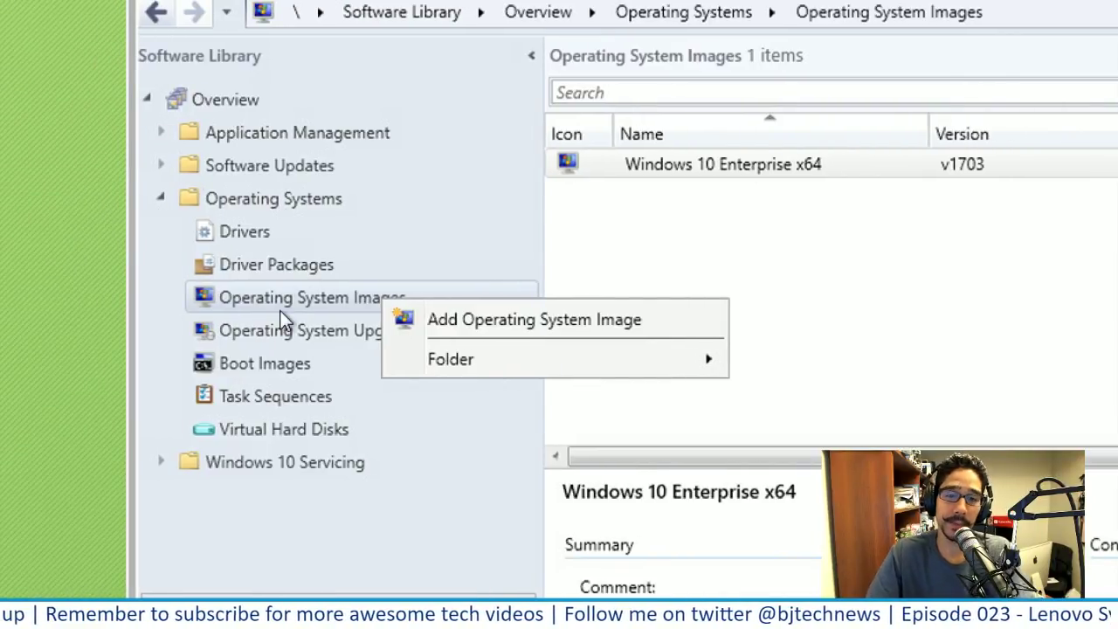
Add an operating system image from \\bj-sccm\sources\OSD\OS\OSImages\WindowsServer2016x64\sources\install.wim, named Windows Server 2016 with version x64
click(482, 325)
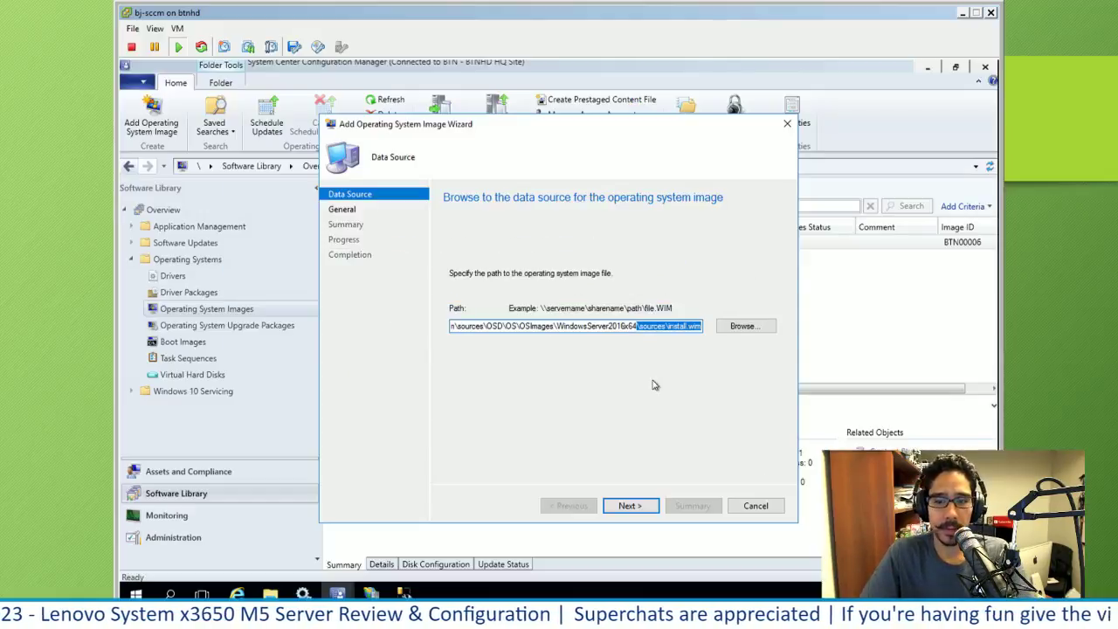
key(Return)
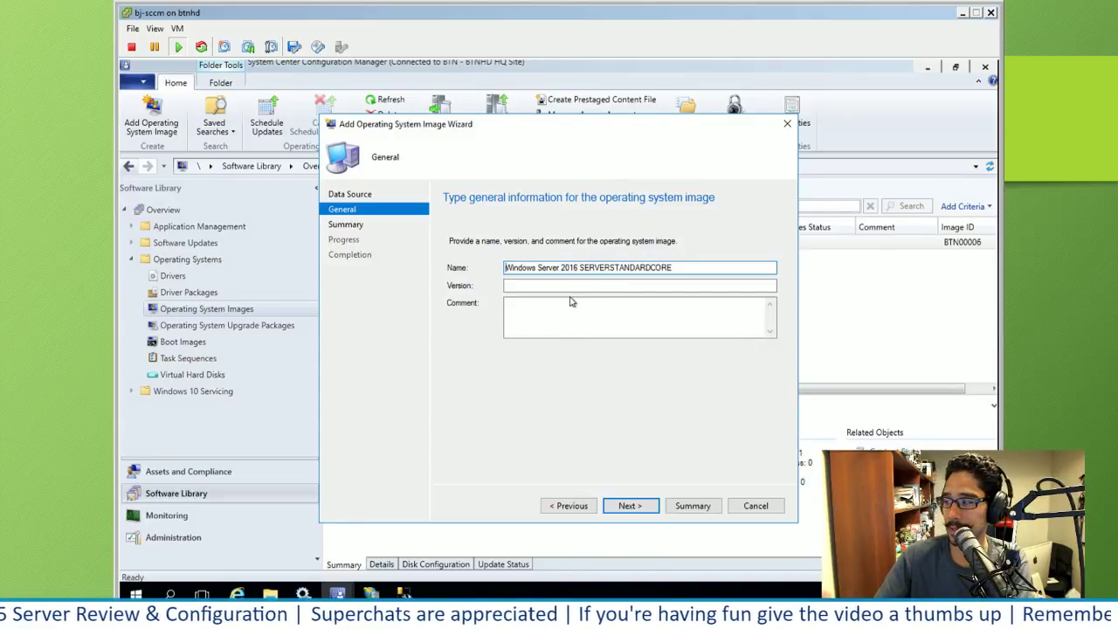
key(Return)
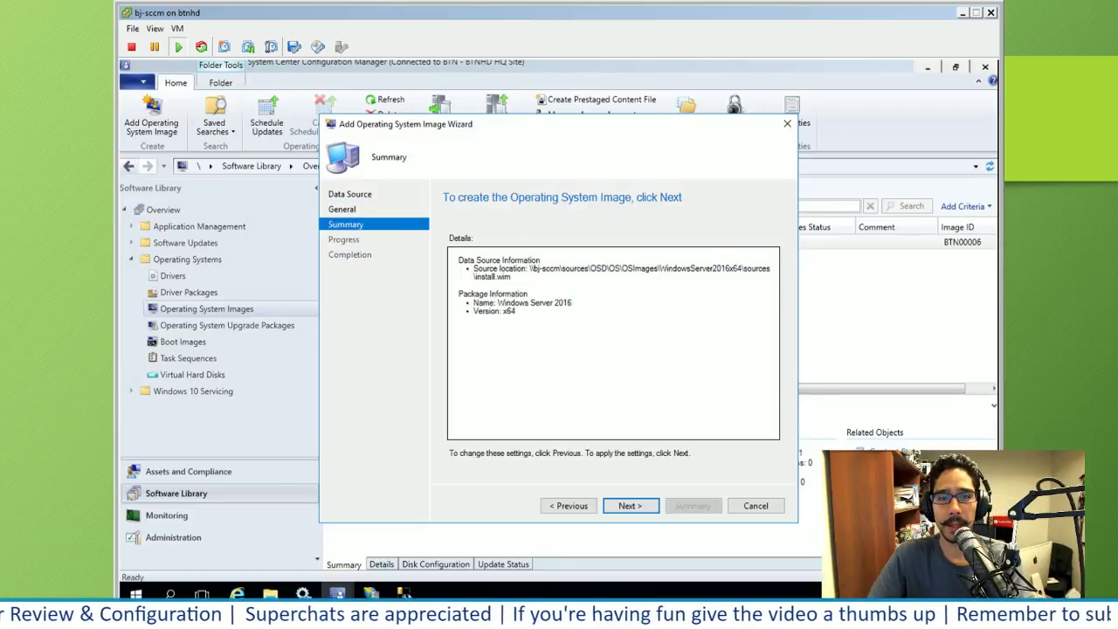
key(Return)
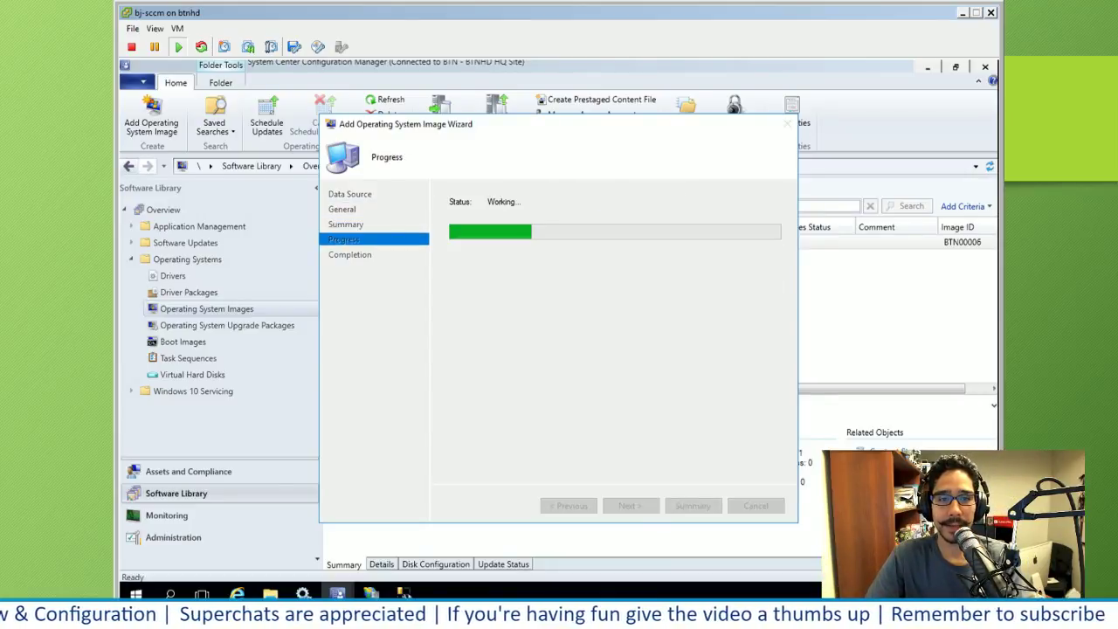
key(Return)
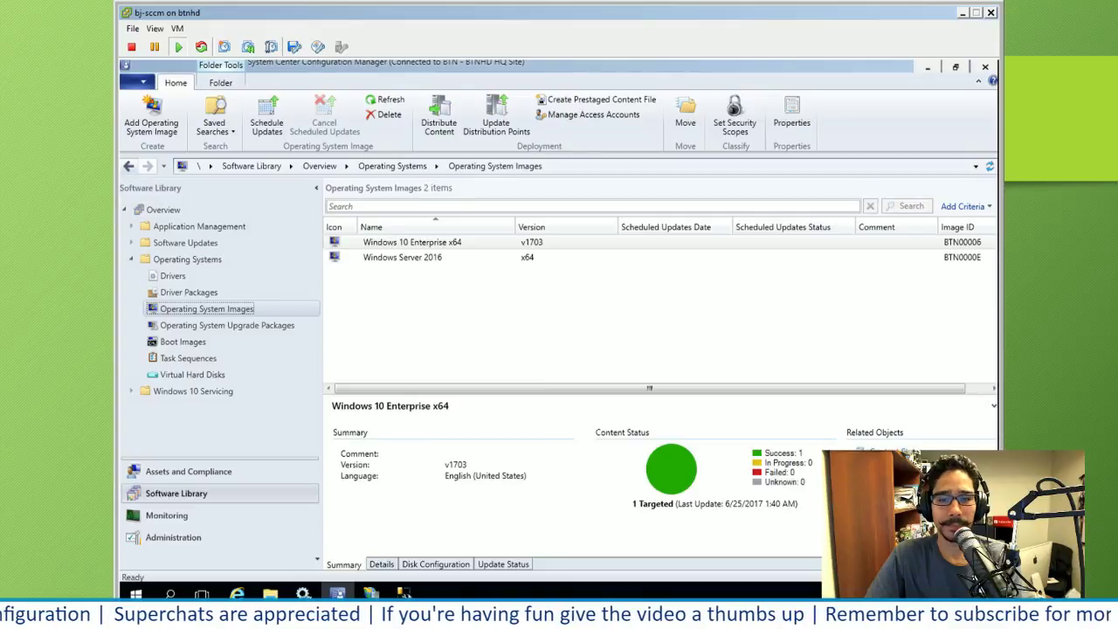
Distribute the Windows Server 2016 image's content to the BJ-SCCM.BTNHD.EDU distribution point
right_click(425, 259)
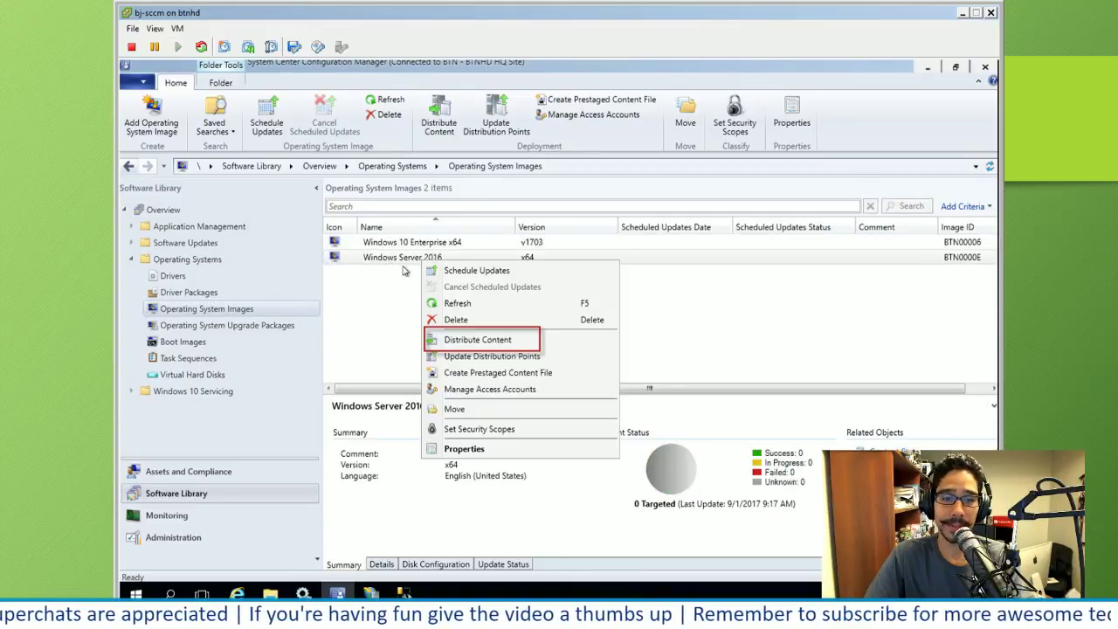
click(483, 344)
key(Return)
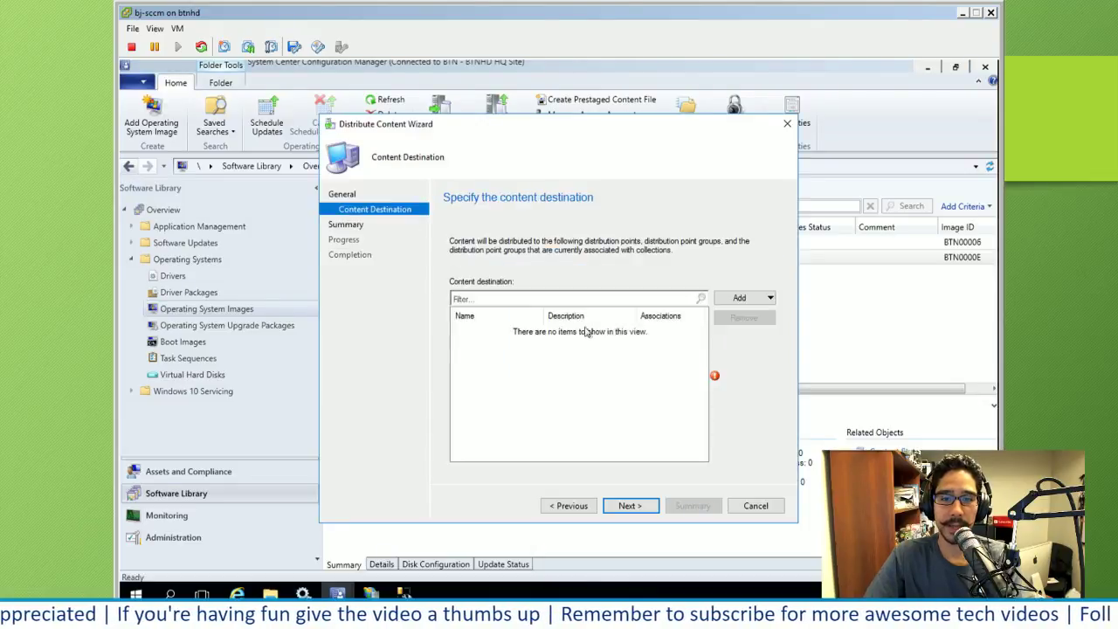
click(753, 298)
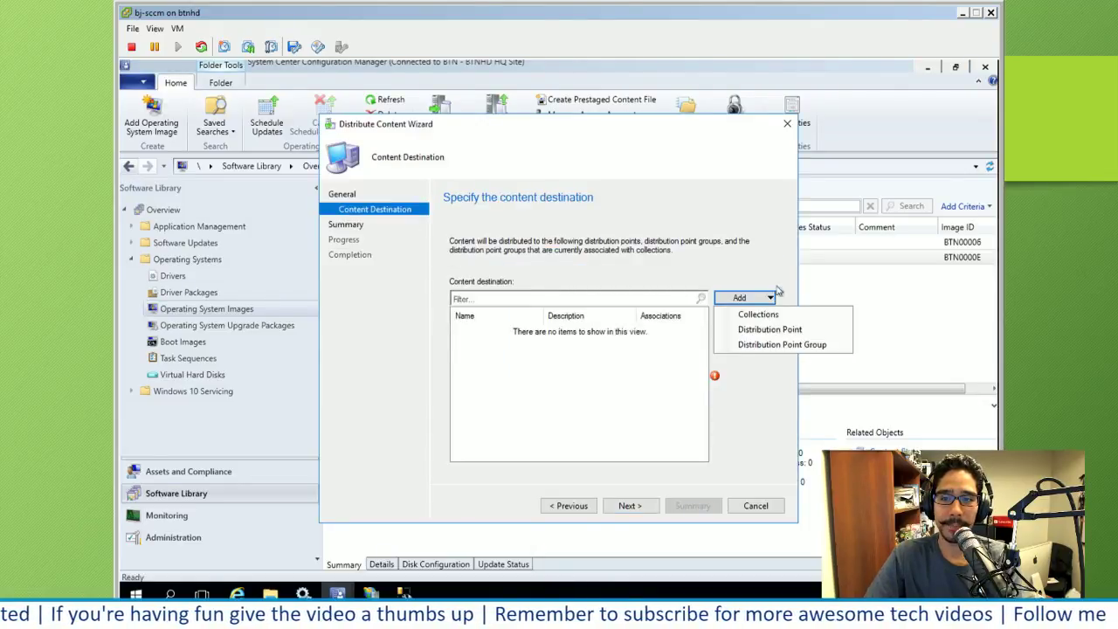
click(770, 331)
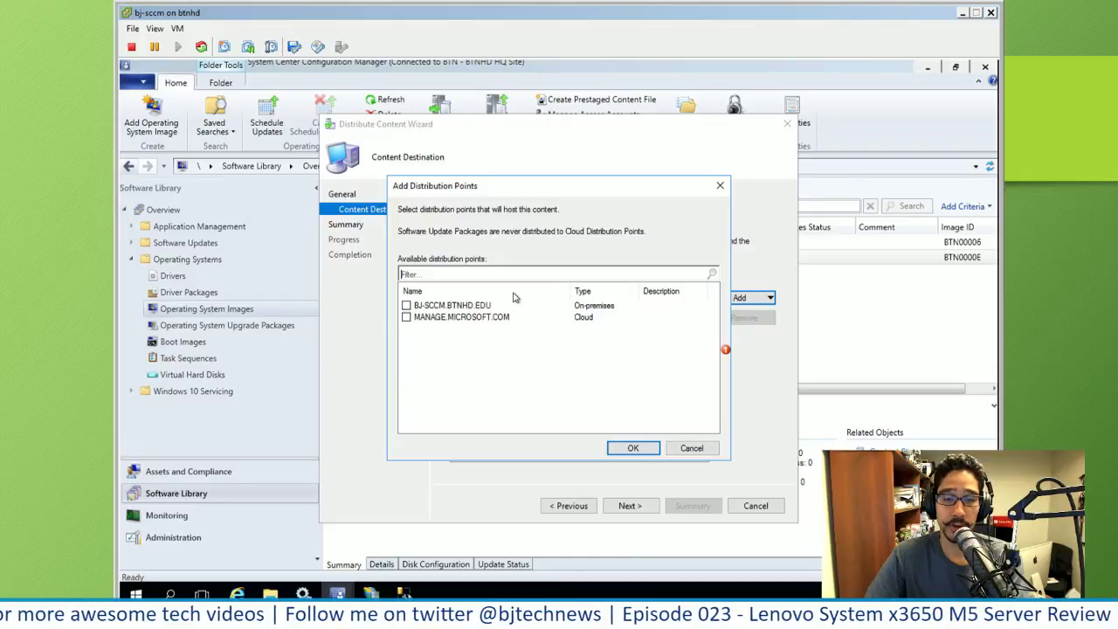
click(446, 310)
key(Return)
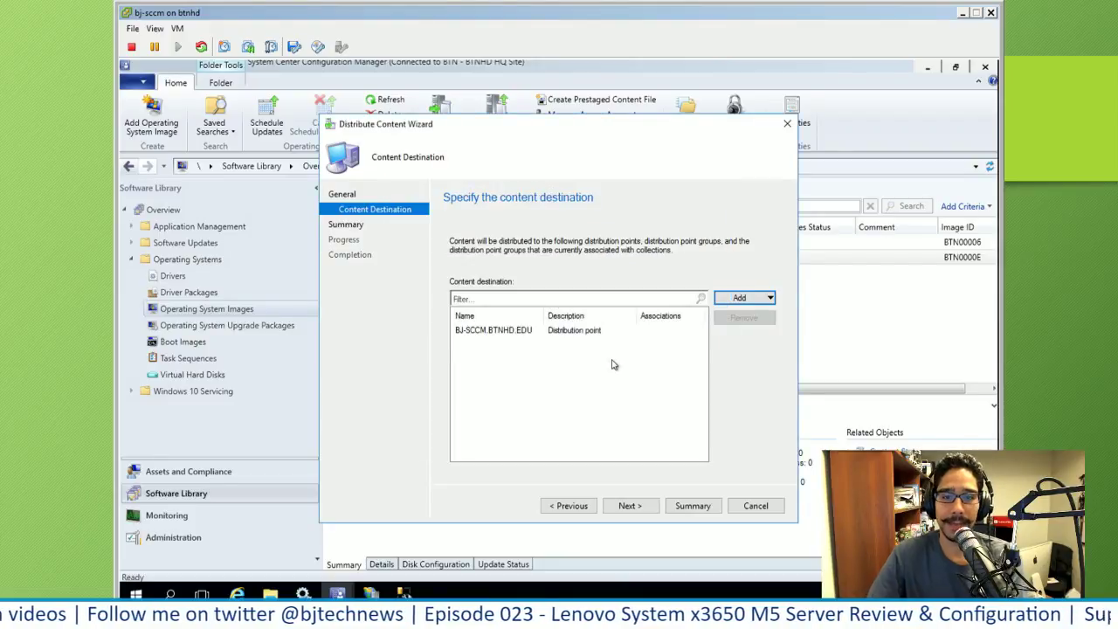
key(Return)
key(Return)
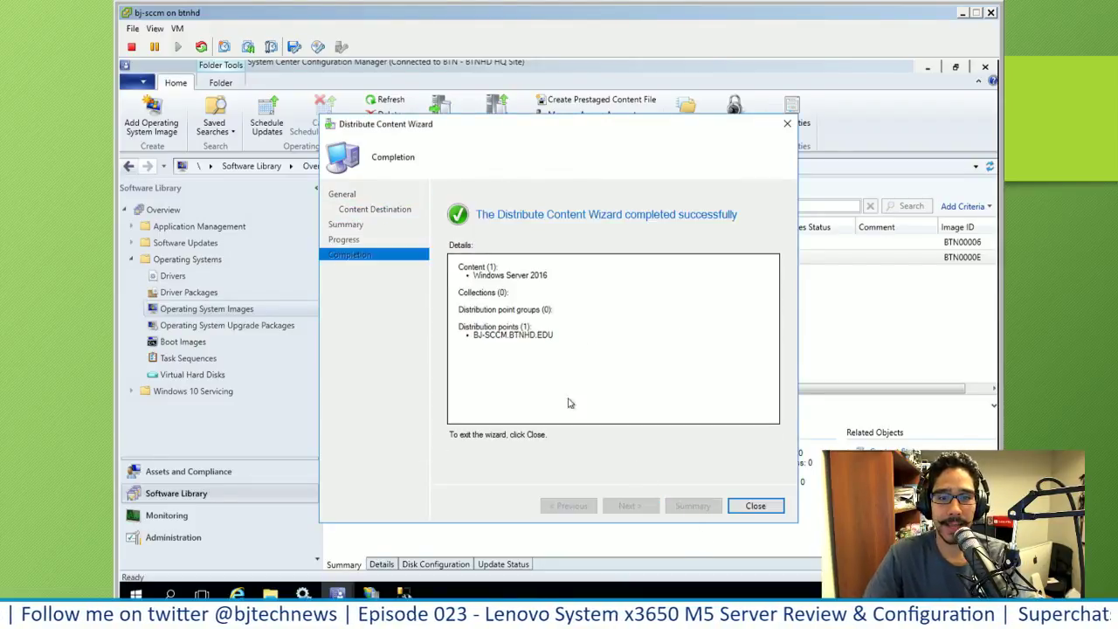
key(Return)
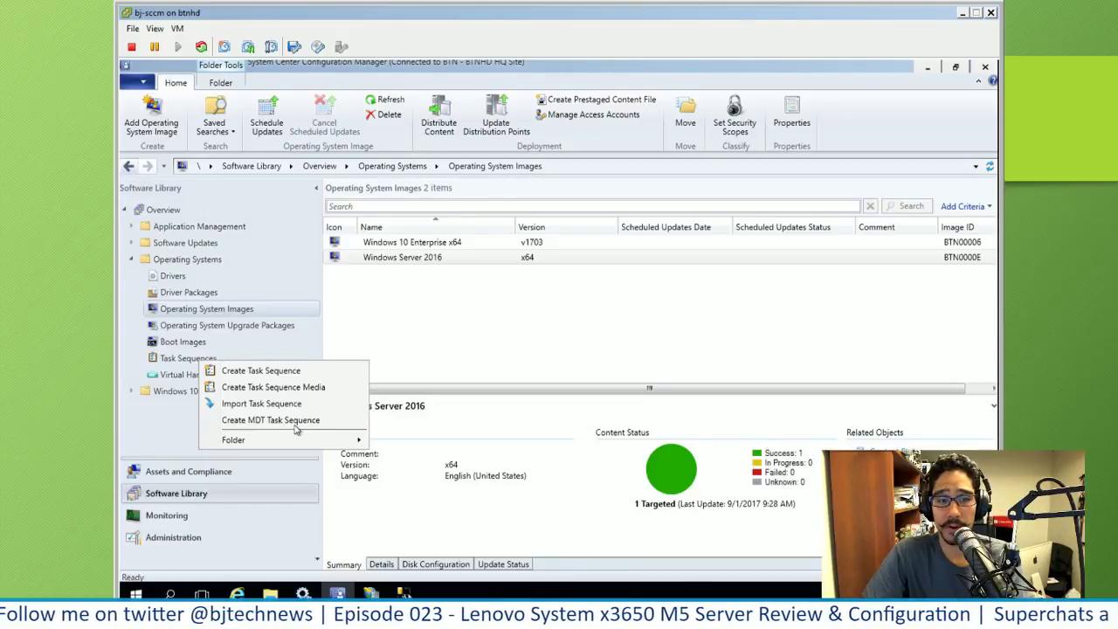
Start a task sequence that installs an existing image package, named Deploy Windows Server 2016 x64, with Boot image (x64) 10.0.14393.0 en-US
click(262, 372)
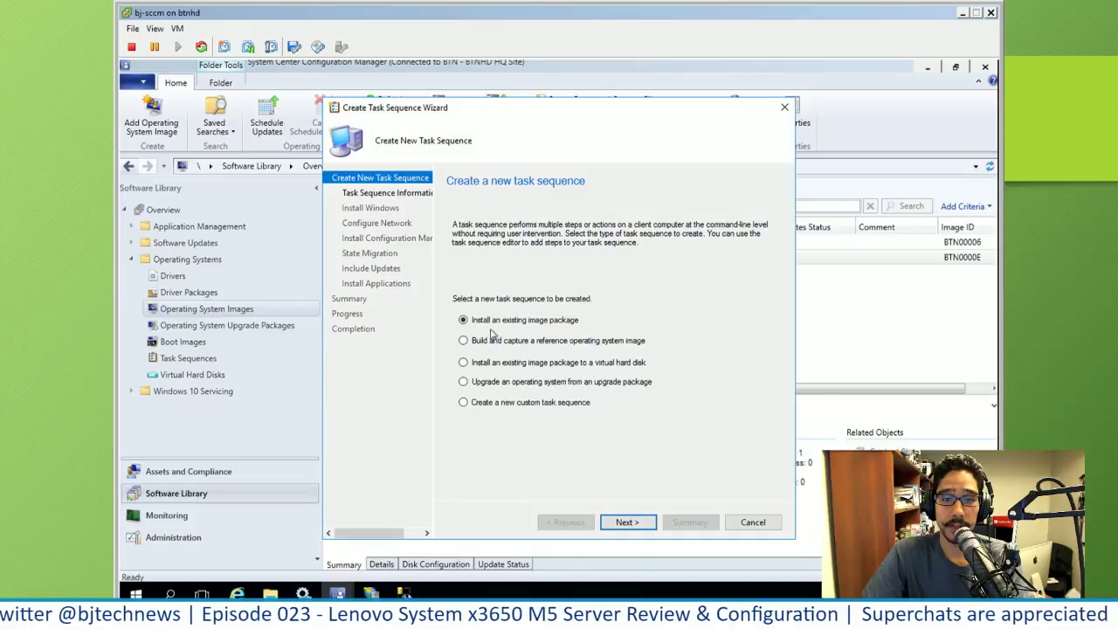
key(Return)
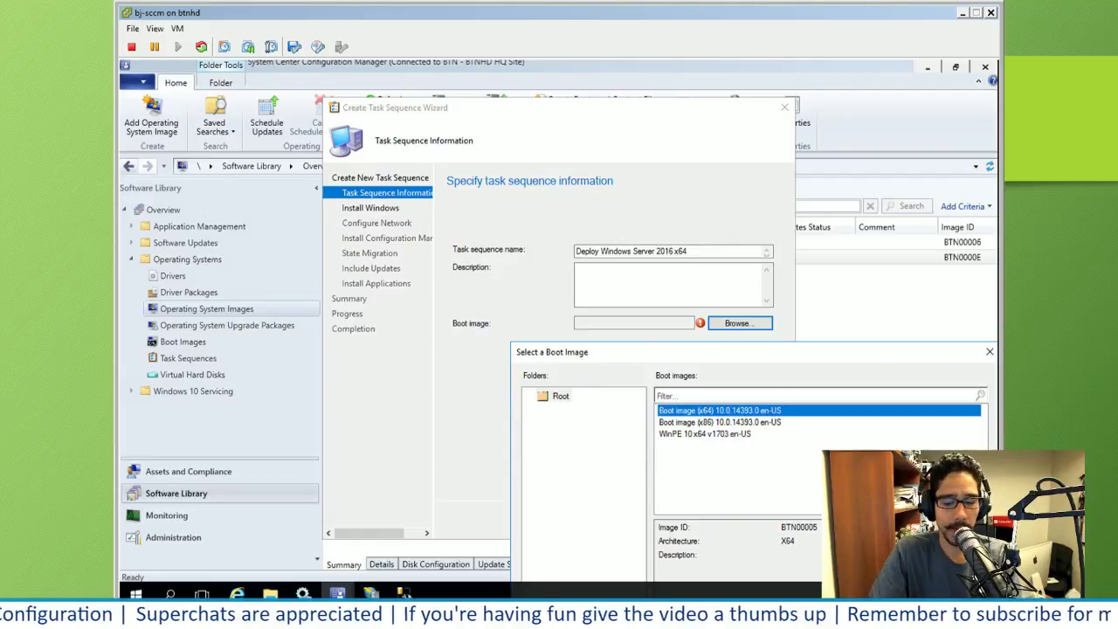
key(Return)
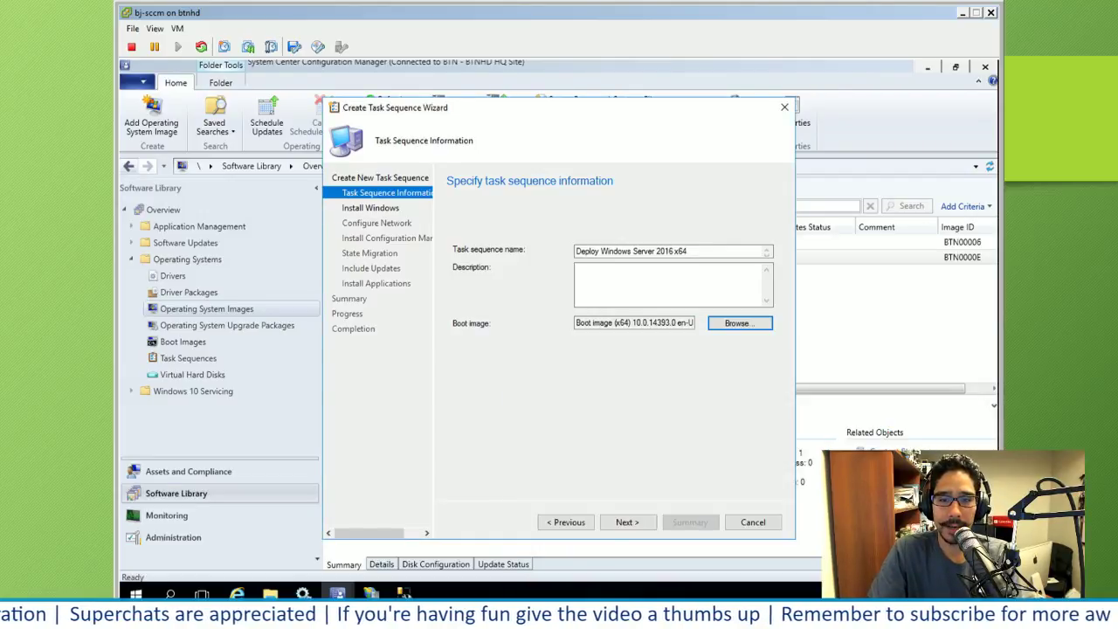
key(Return)
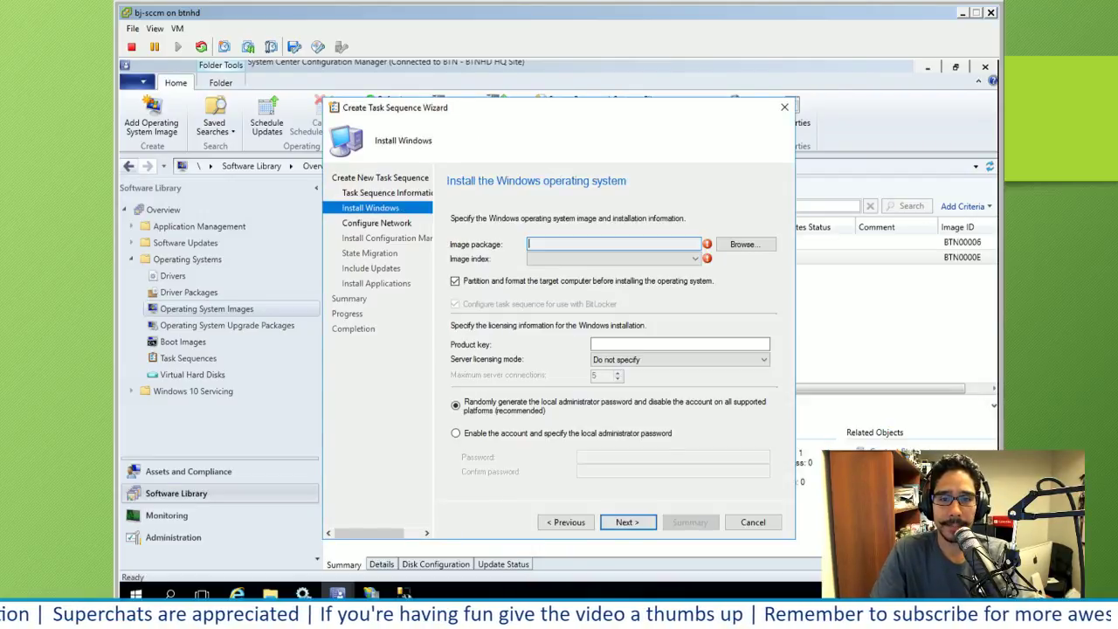
Use image package Windows Server 2016 x64 en-US with index 4 (SERVERDATACENTER), disable BitLocker configuration, and enter the local administrator password
click(745, 244)
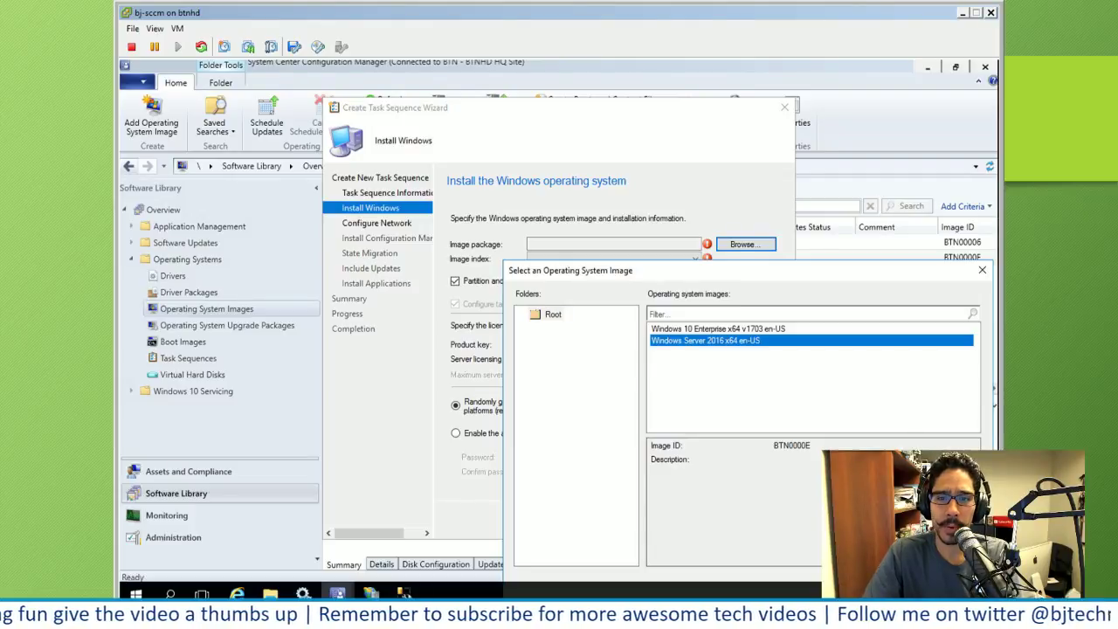
double_click(699, 341)
click(611, 259)
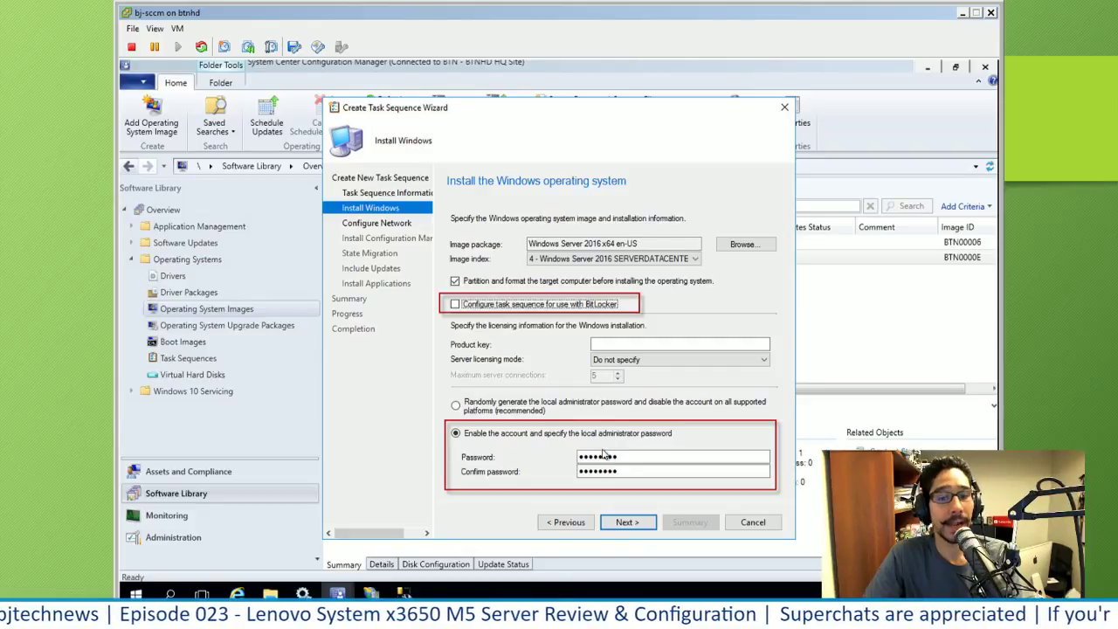
key(Return)
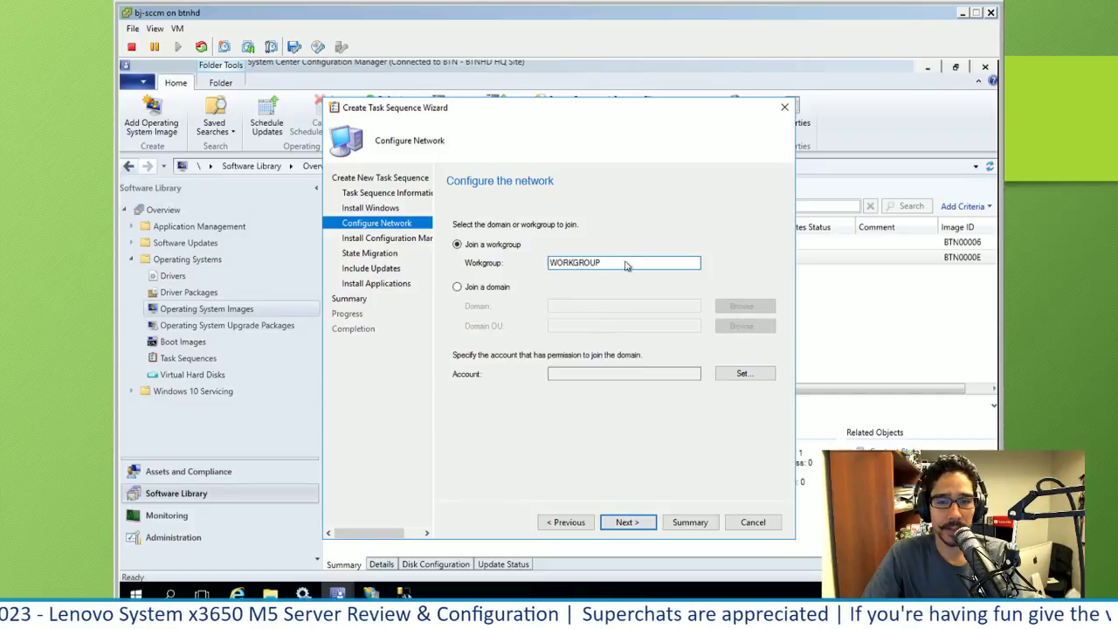
Join workgroup WORKGROUP and give the Configuration Manager Client Package the properties SMSCACHESIZE=20480 CCMLOGMAXHISTORY=3 CCMLOGMAXSIZE=10485760
key(Return)
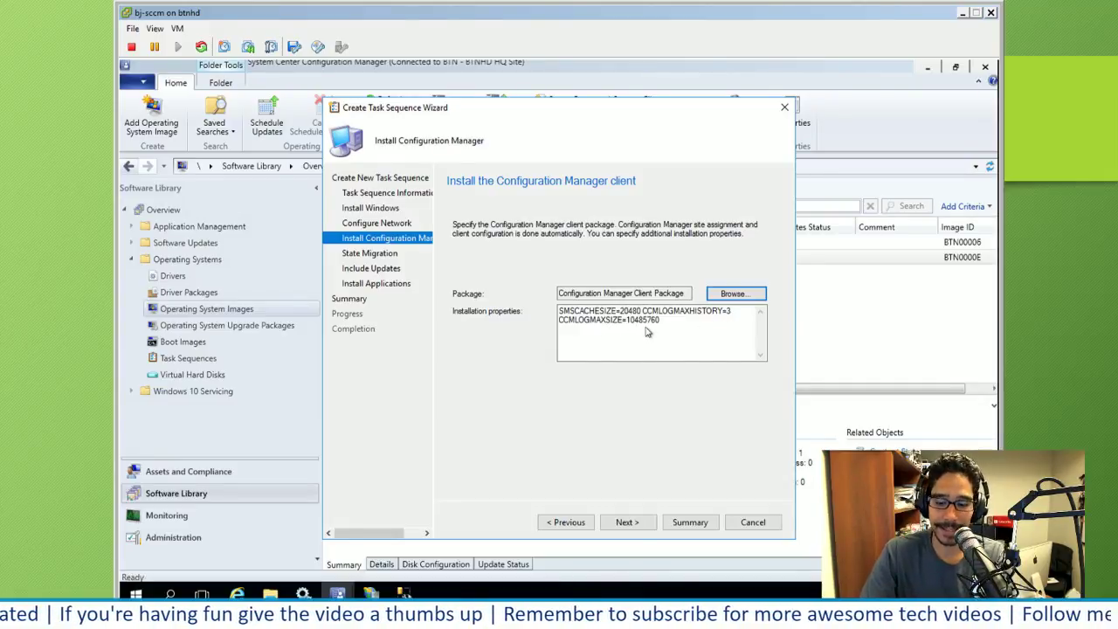
key(alt+n)
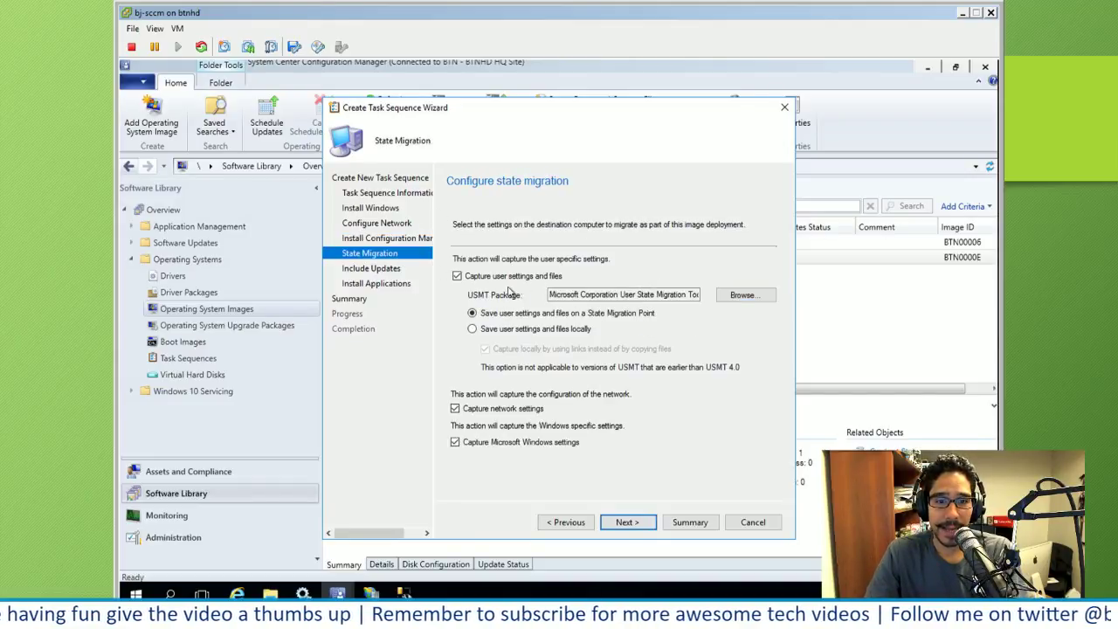
Turn off the state migration captures and create the task sequence without software updates or applications
key(space)
key(alt+n)
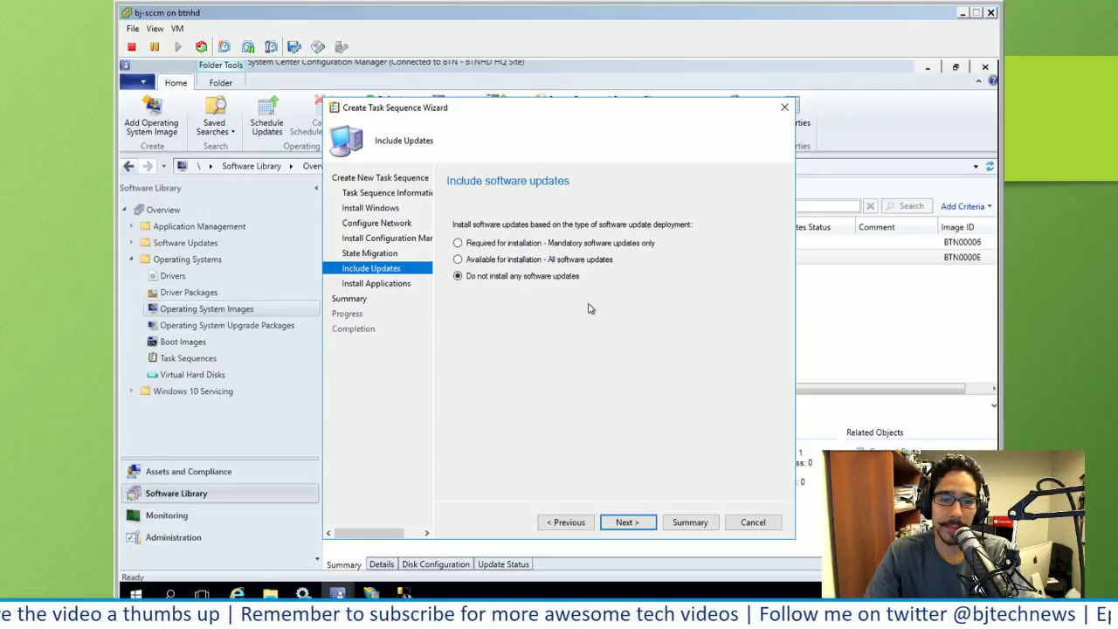
key(alt+n)
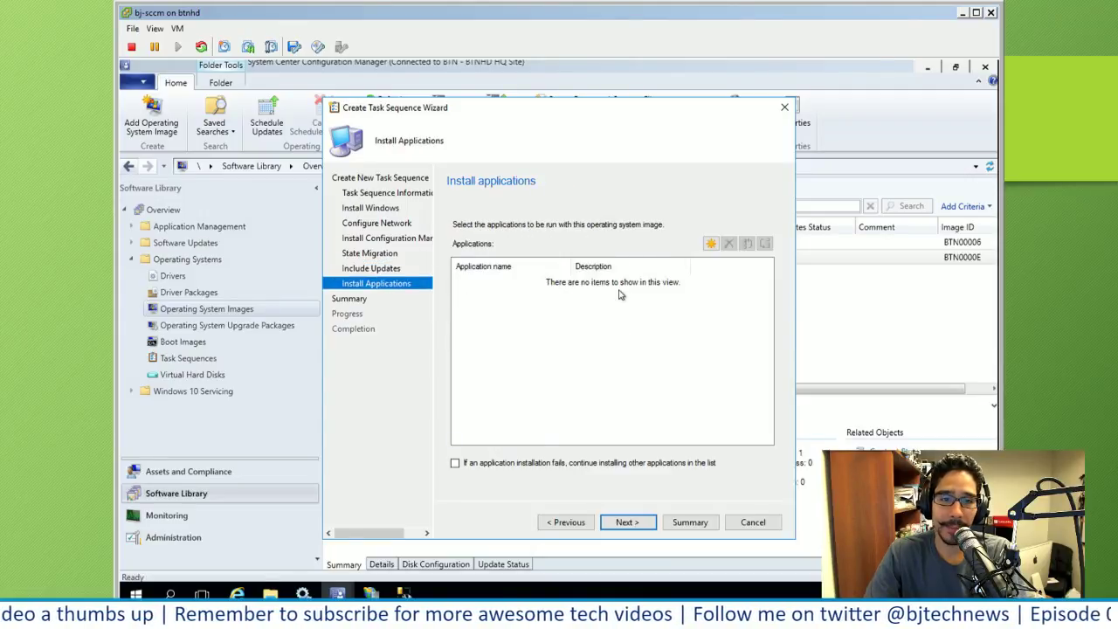
key(alt+n)
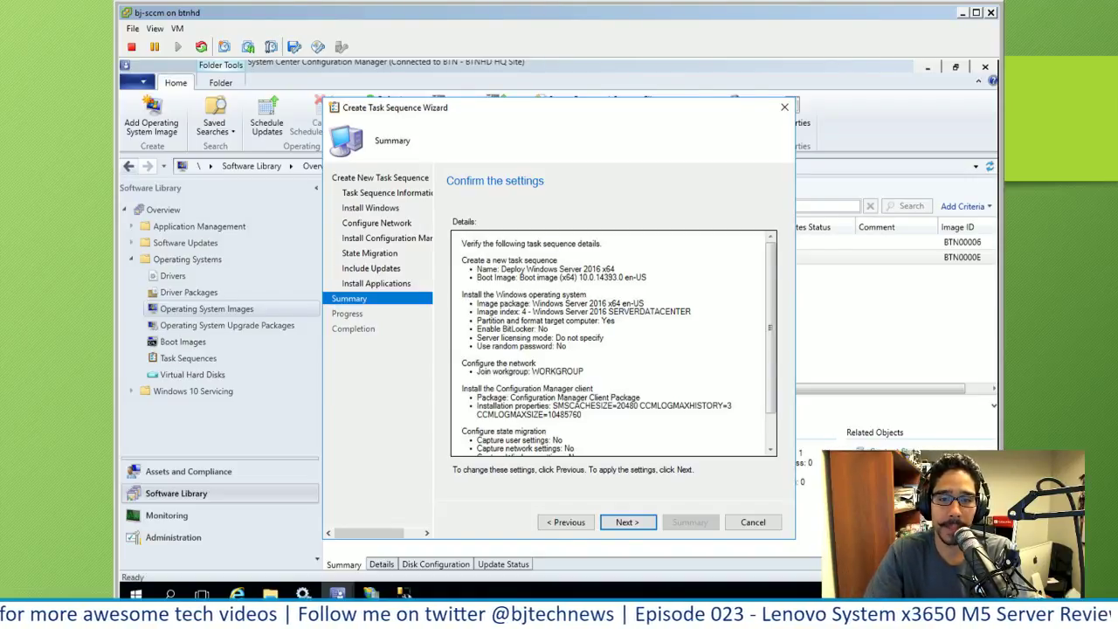
key(Return)
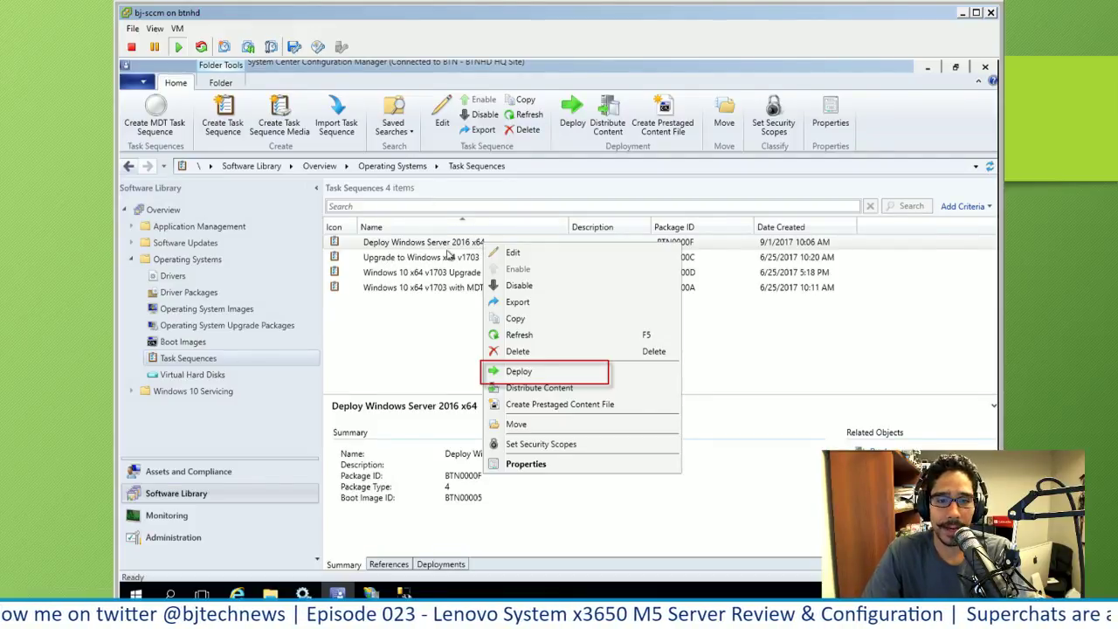
Start deploying the Deploy Windows Server 2016 x64 task sequence to the All Unknown Computers device collection
click(531, 372)
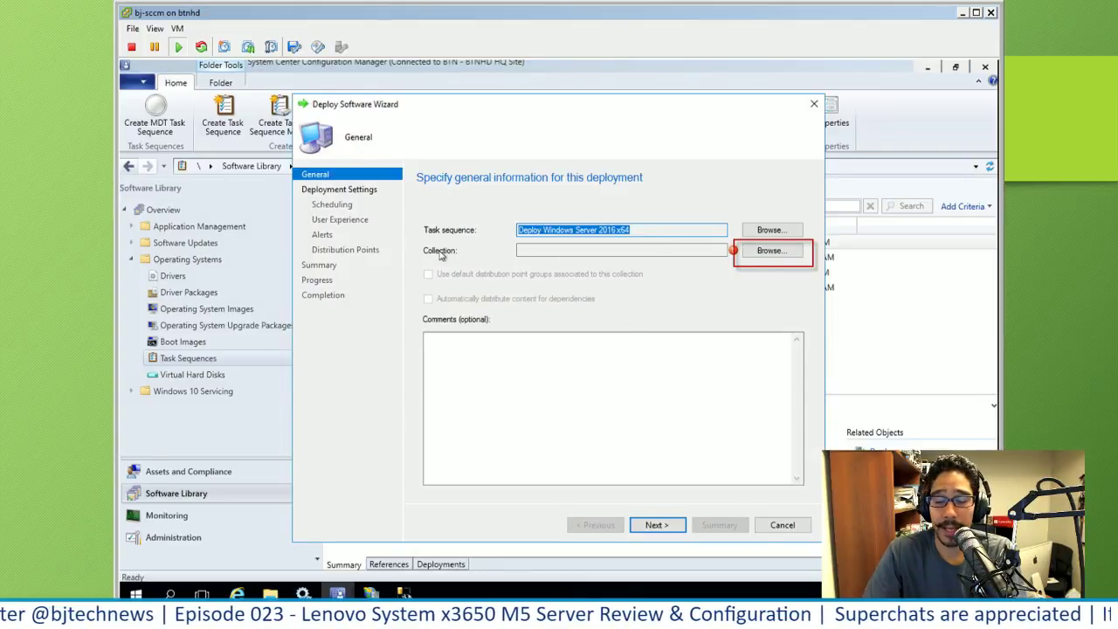
click(771, 251)
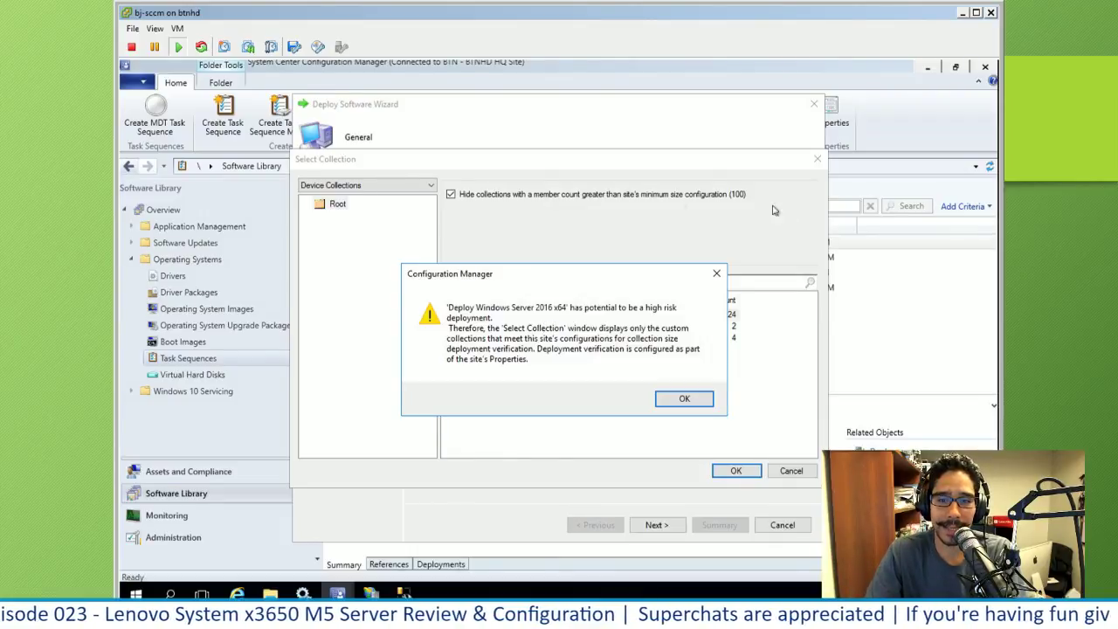
click(690, 399)
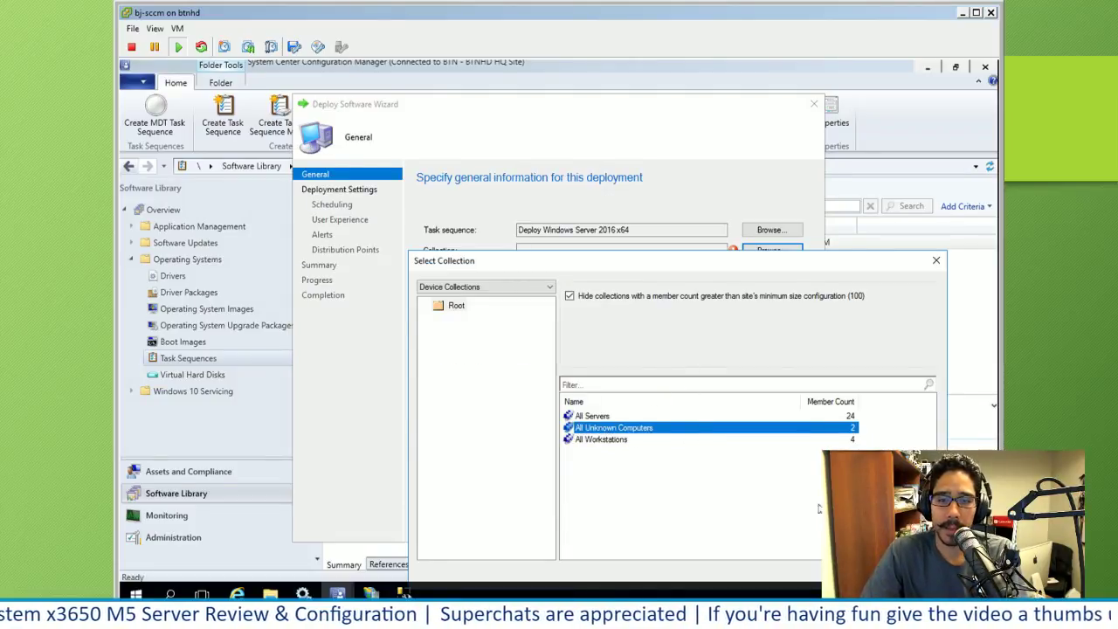
key(Return)
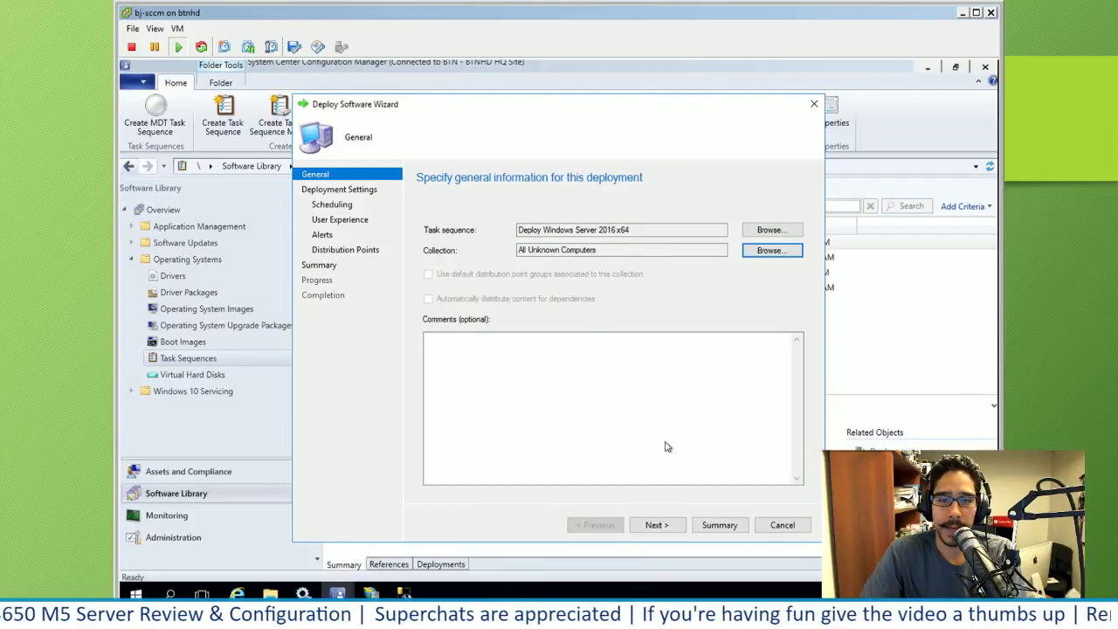
key(alt+n)
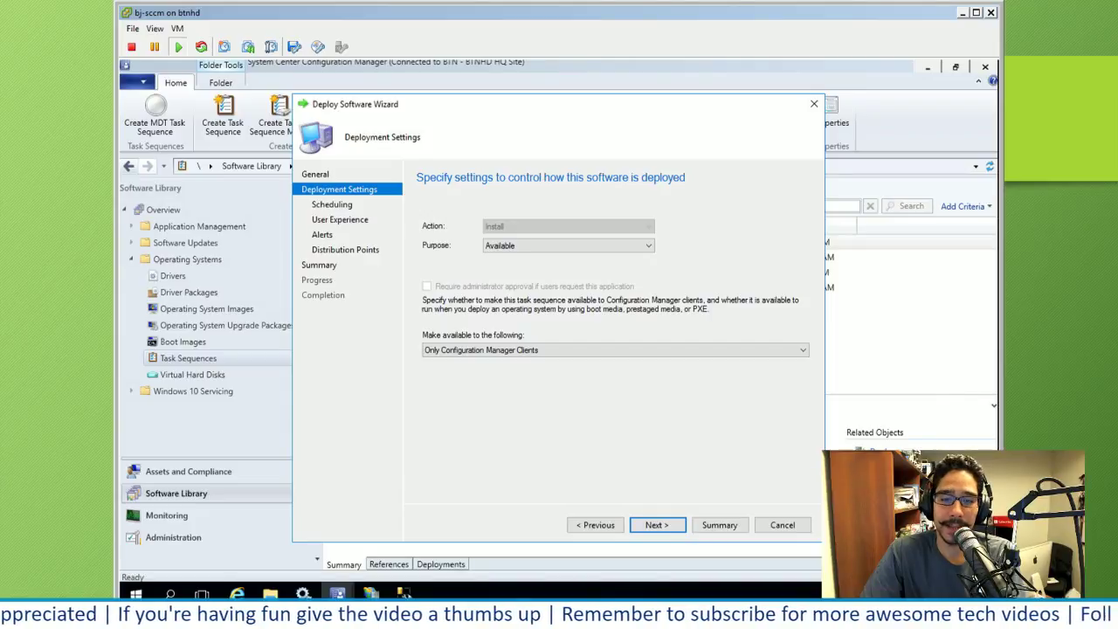
Make the deployment available to Only media and PXE, keeping its purpose as Available
click(652, 360)
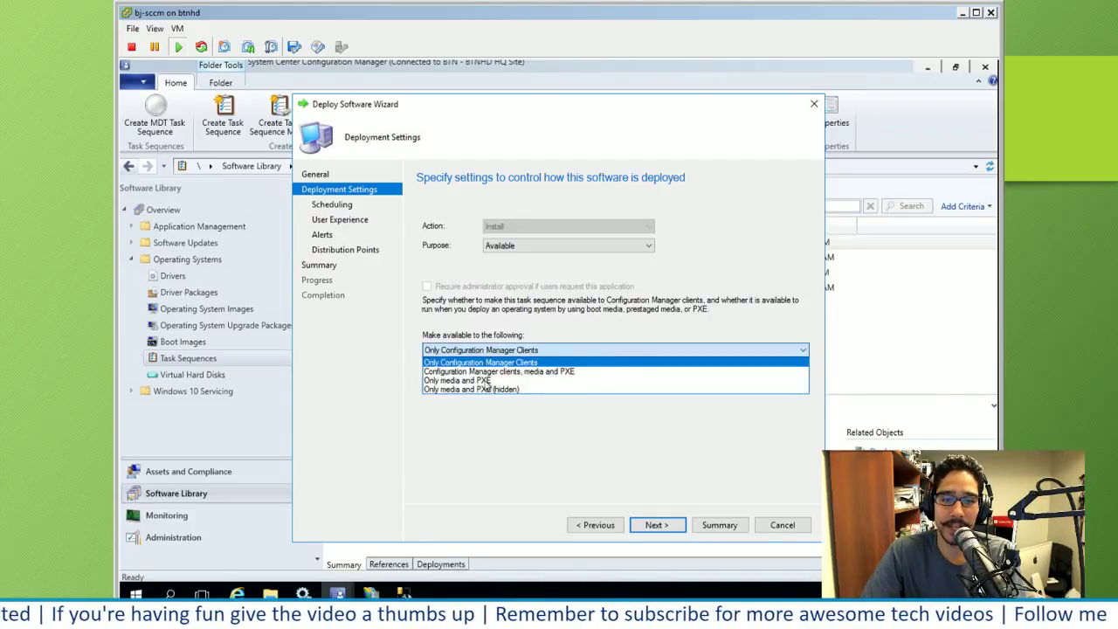
click(485, 379)
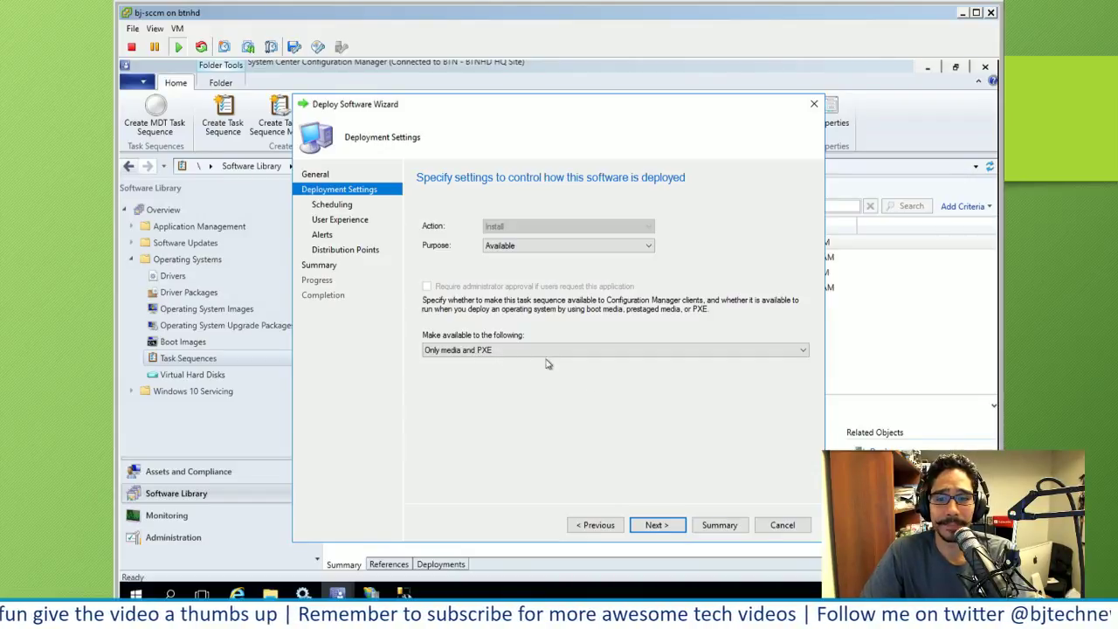
key(Return)
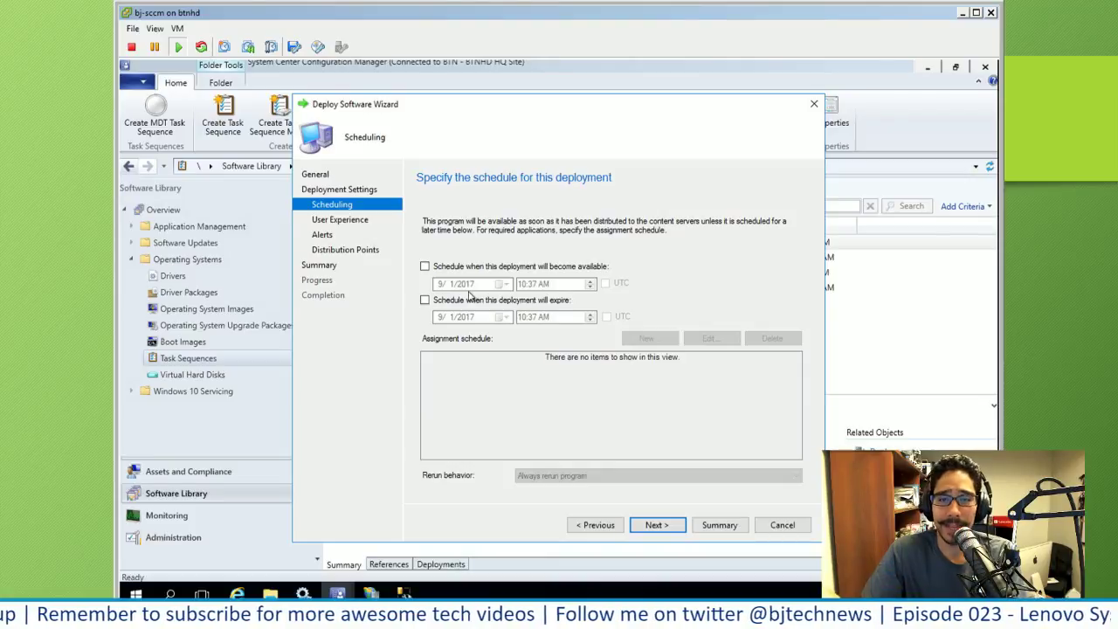
Keep the default scheduling, user experience, alert and distribution point settings and finish deploying the Windows Server 2016 task sequence
key(Return)
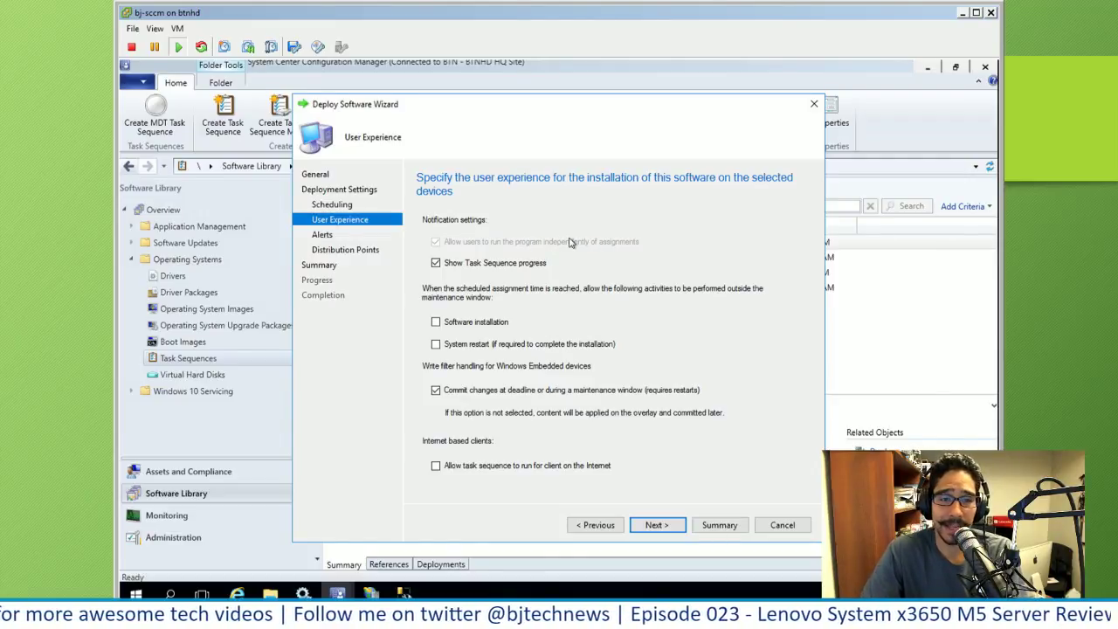
key(Return)
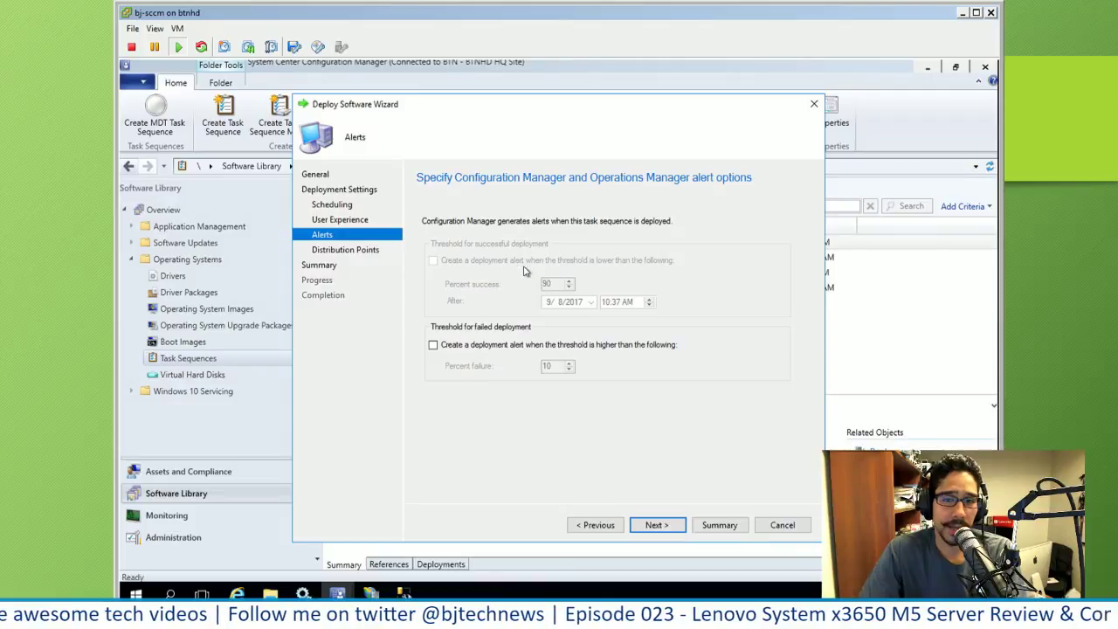
key(Return)
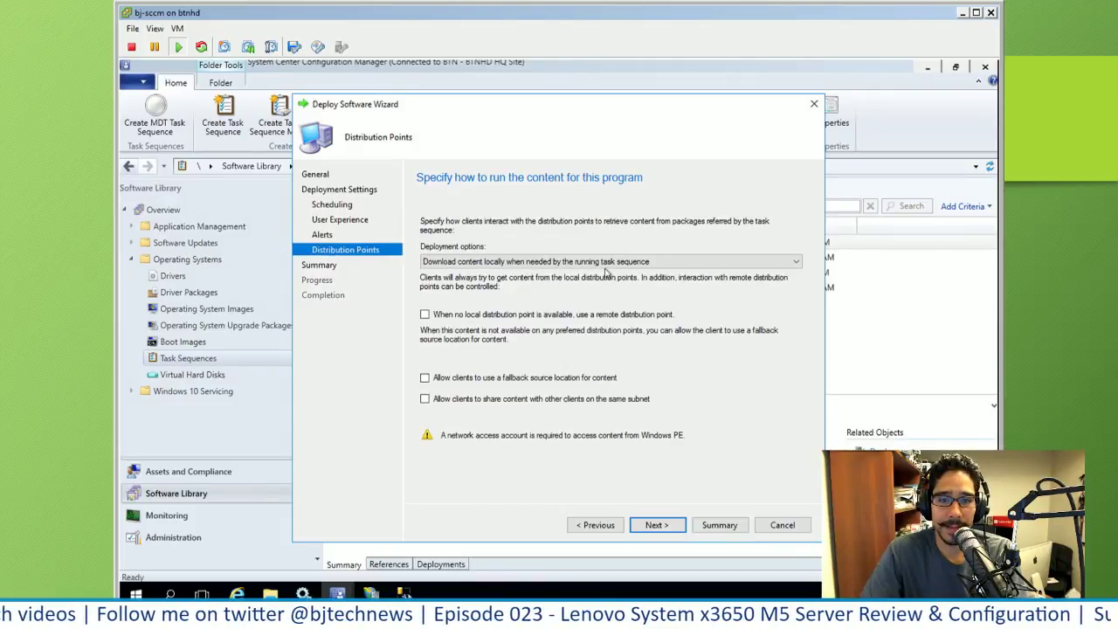
key(Return)
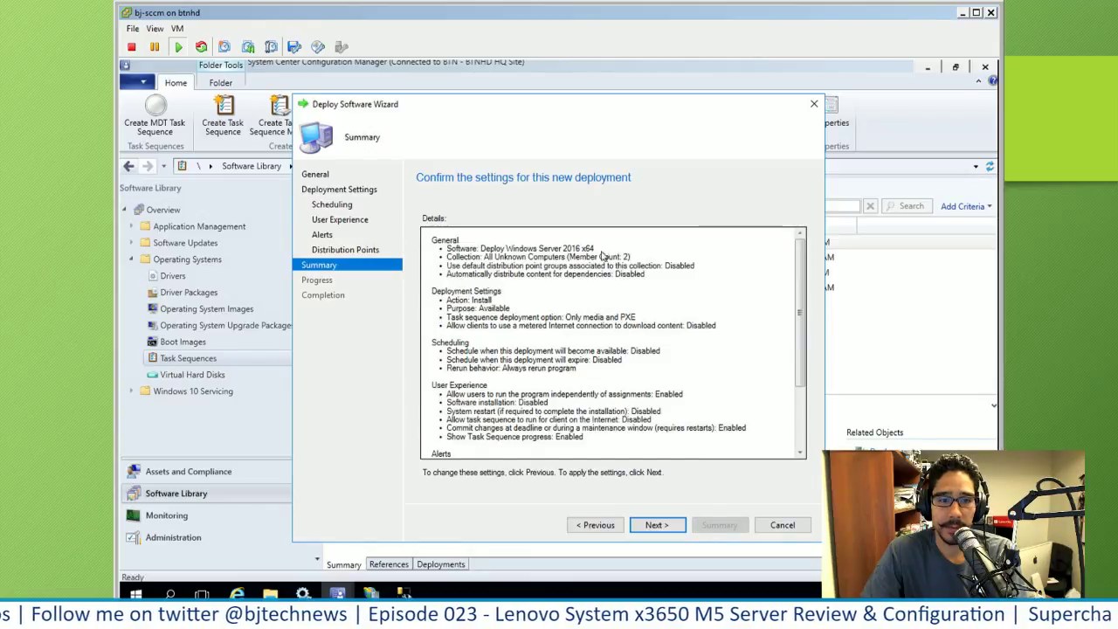
key(Return)
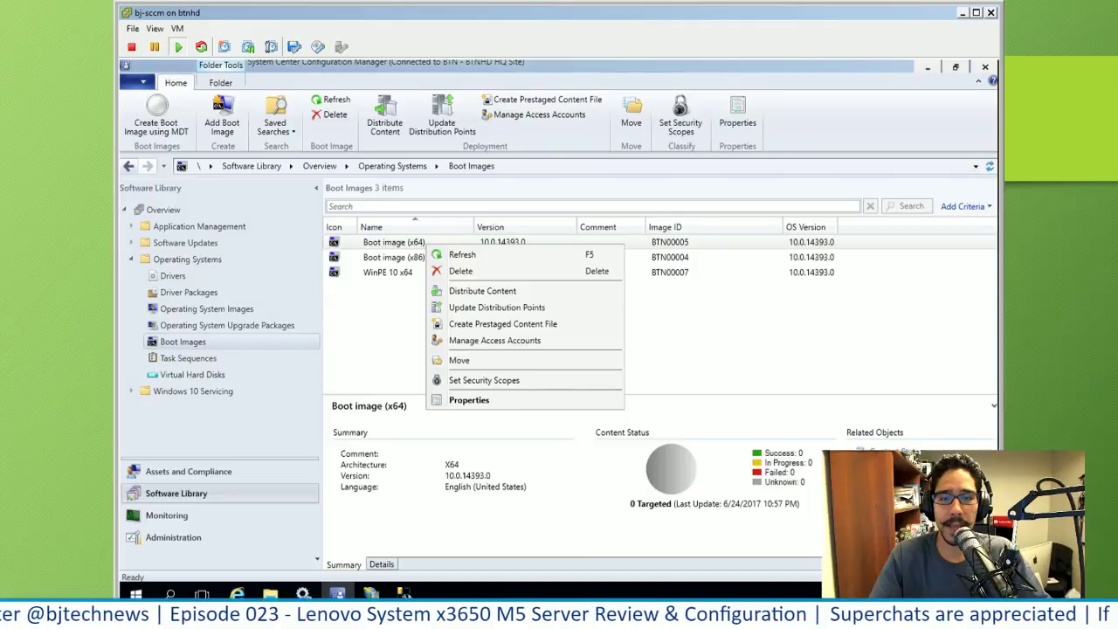
Distribute Boot image (x64) to the on-premises distribution point BJ-SCCM.BTNHD.EDU and complete the content distribution
click(491, 293)
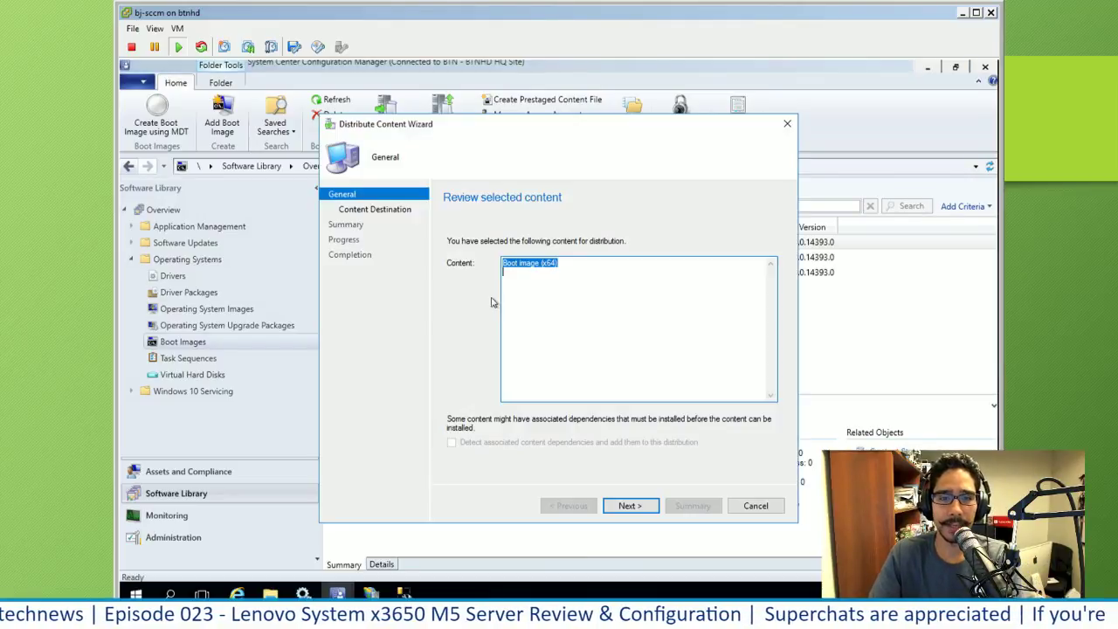
key(Return)
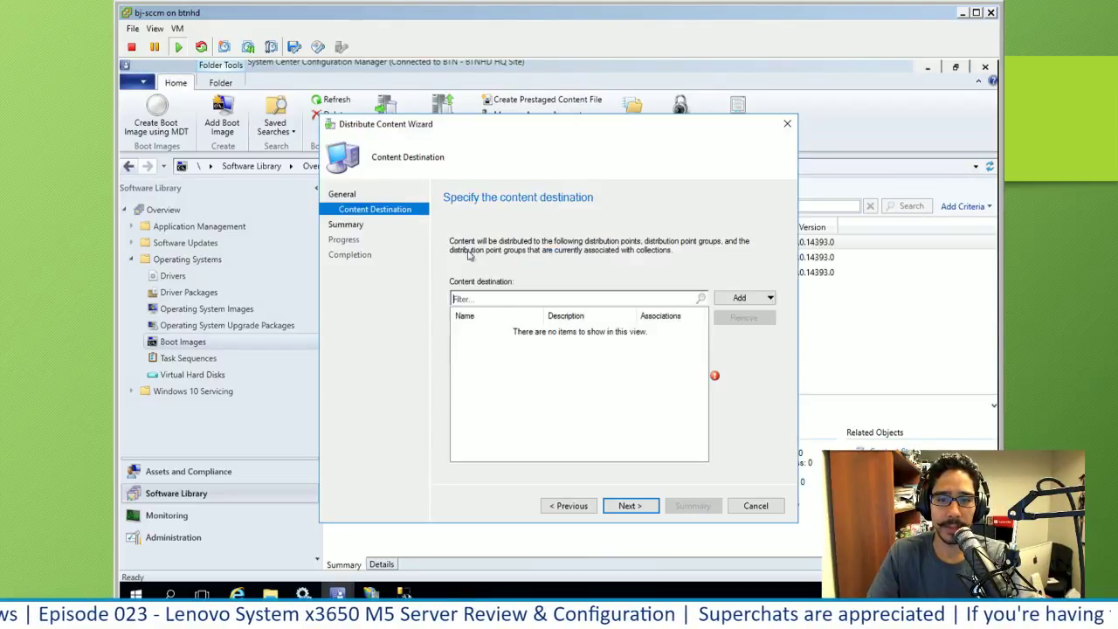
click(749, 299)
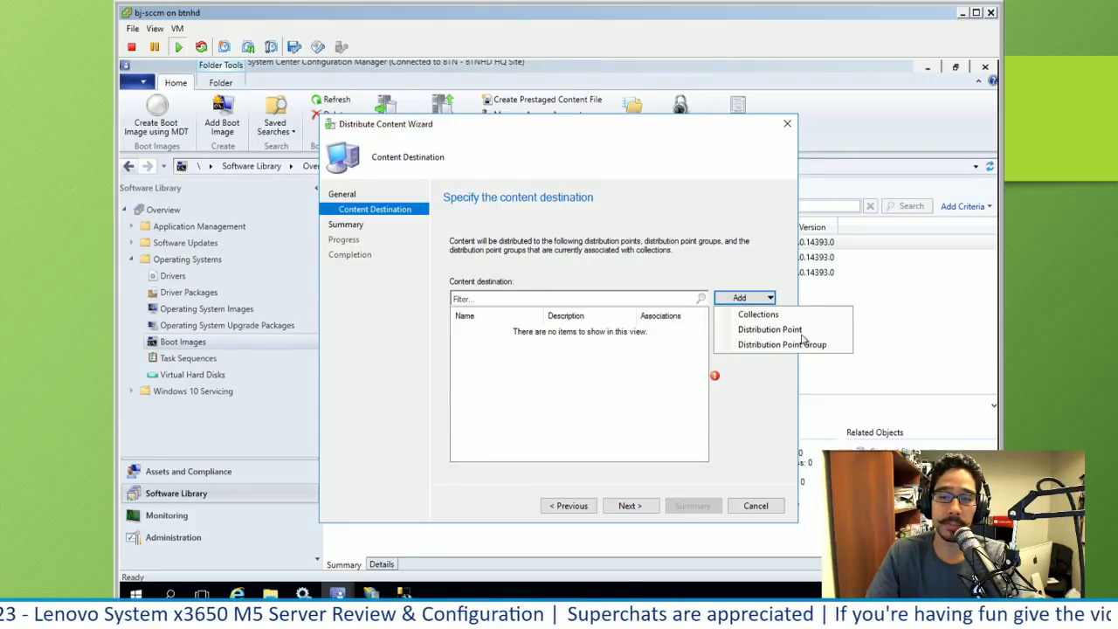
click(786, 332)
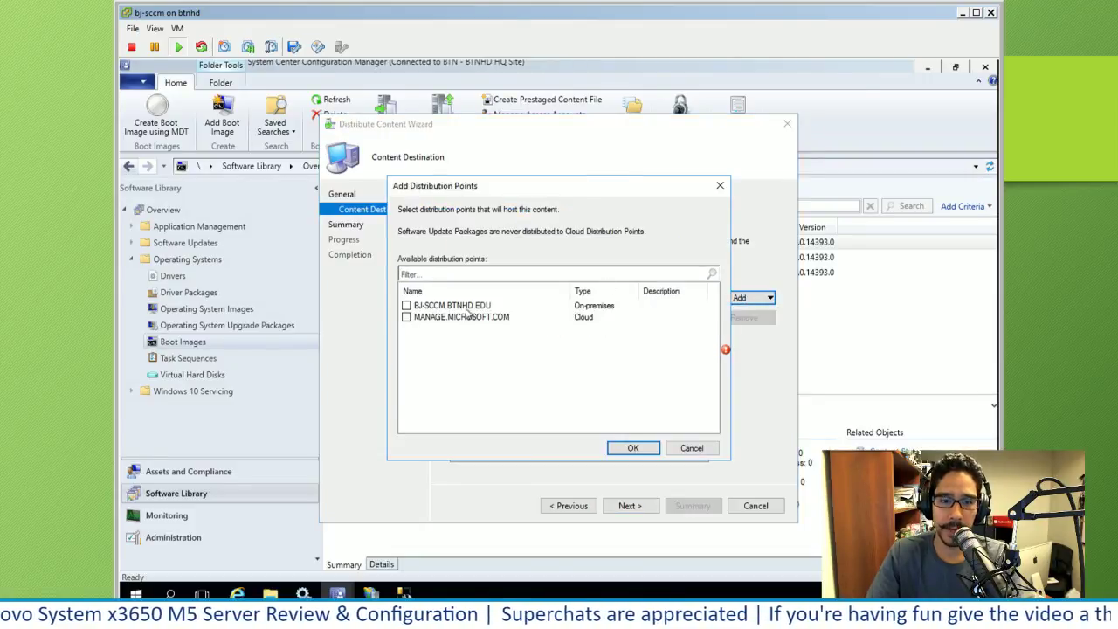
click(405, 304)
click(632, 447)
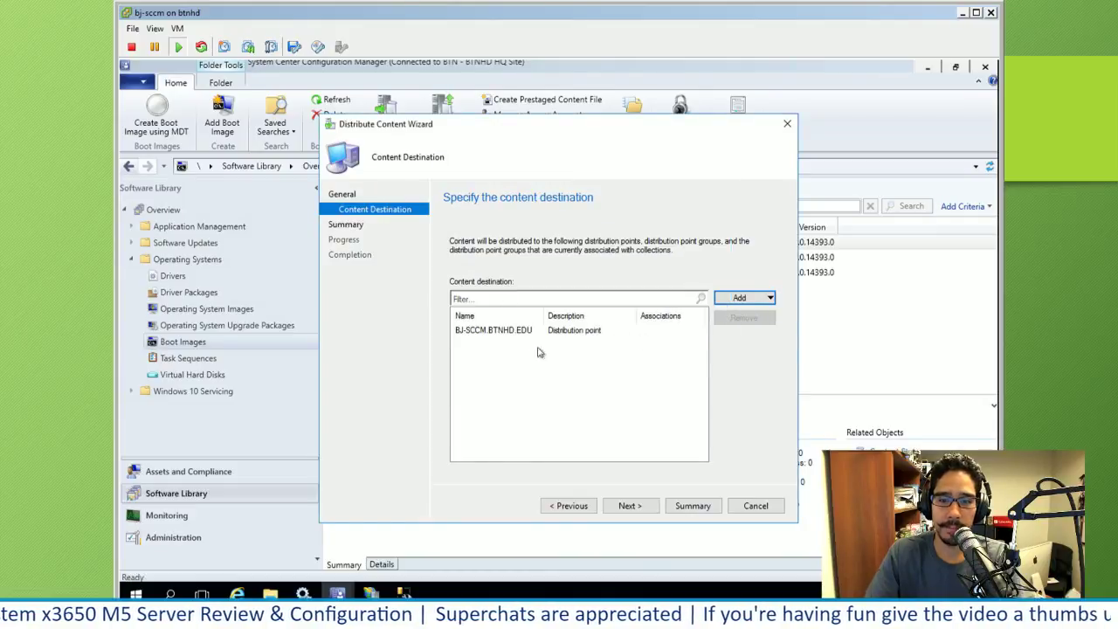
click(630, 505)
key(Return)
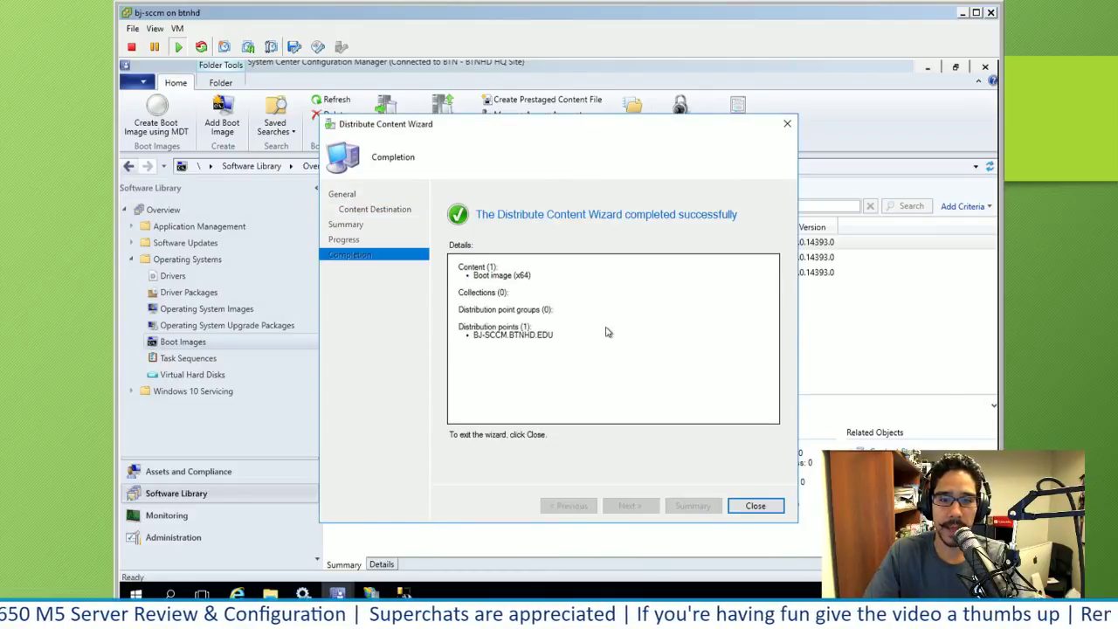
key(Return)
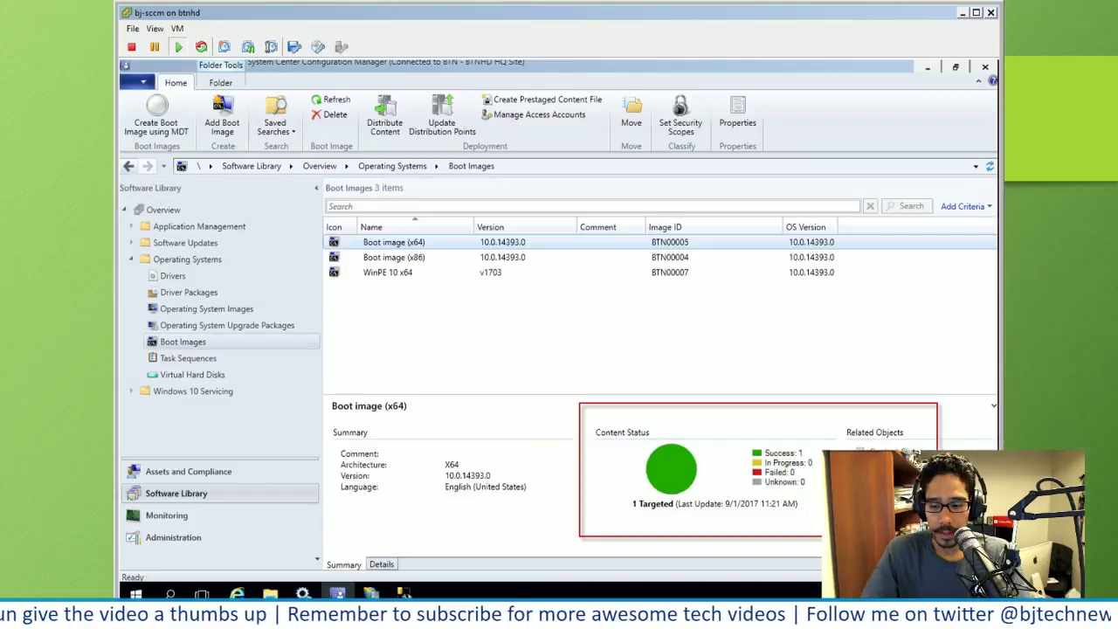
End the slide show, switch to the browser and watch the System x3650 M5 Server Deployment video on Vimeo in full screen
key(Right)
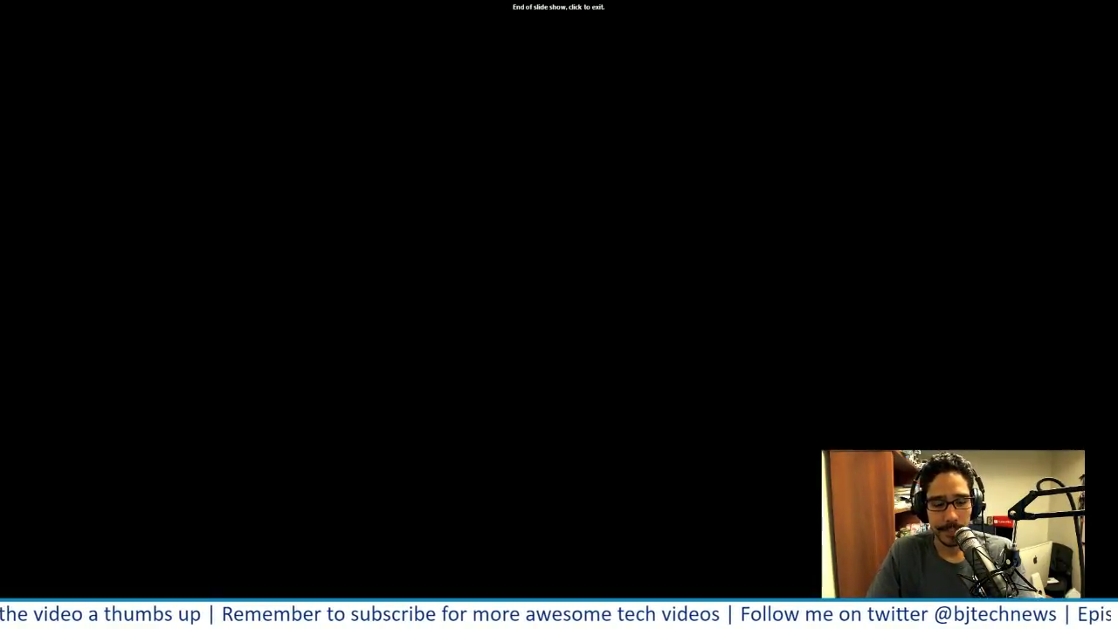
key(Right)
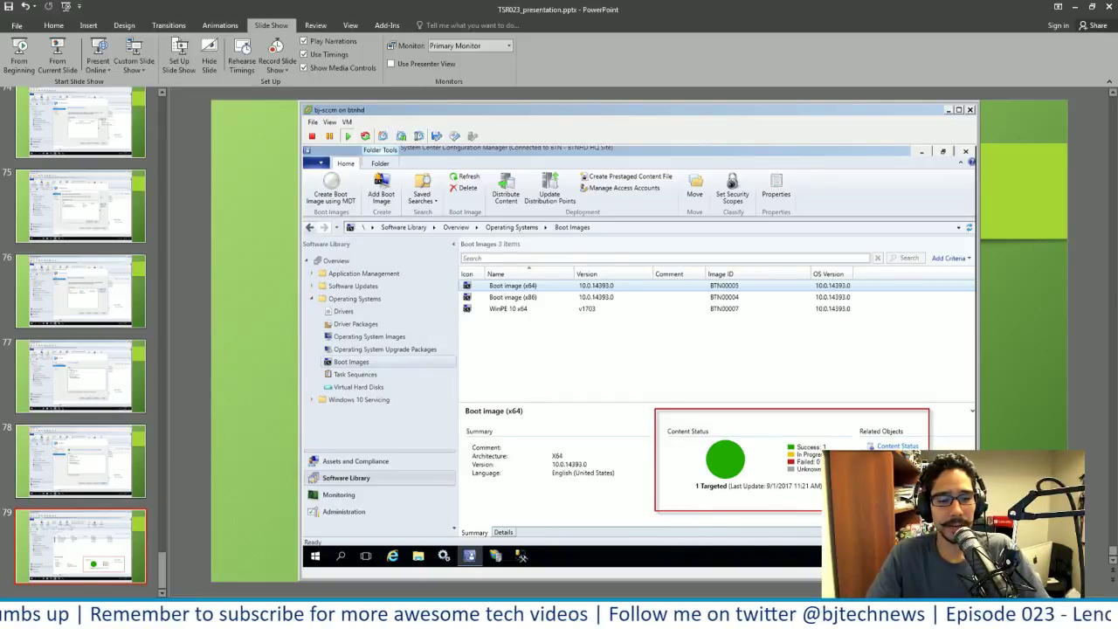
key(alt+Tab)
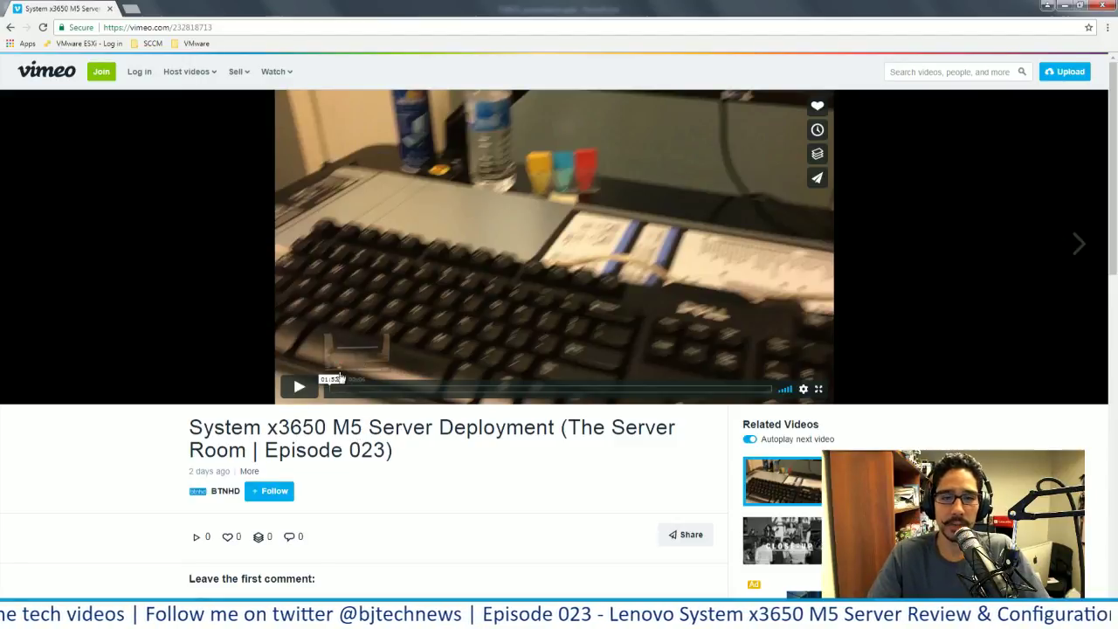
click(819, 389)
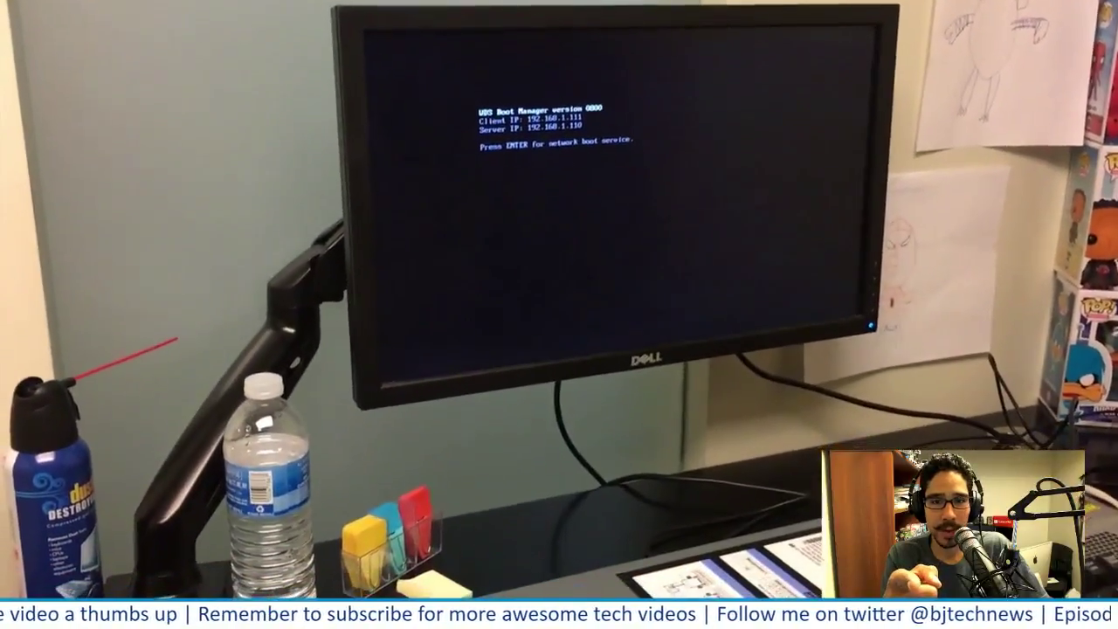
key(Return)
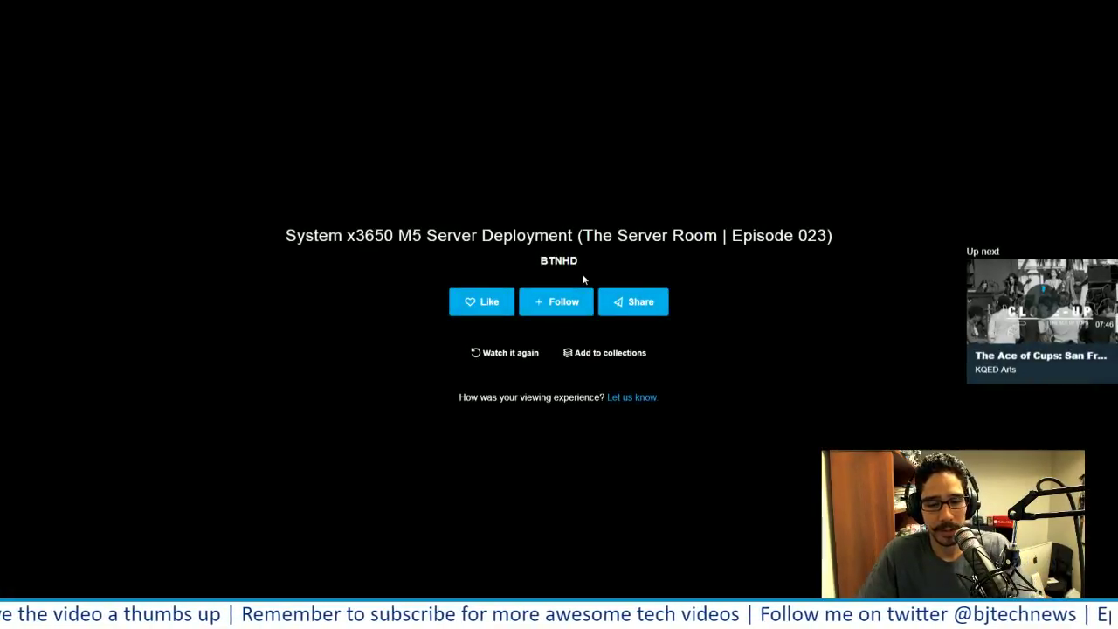
key(Escape)
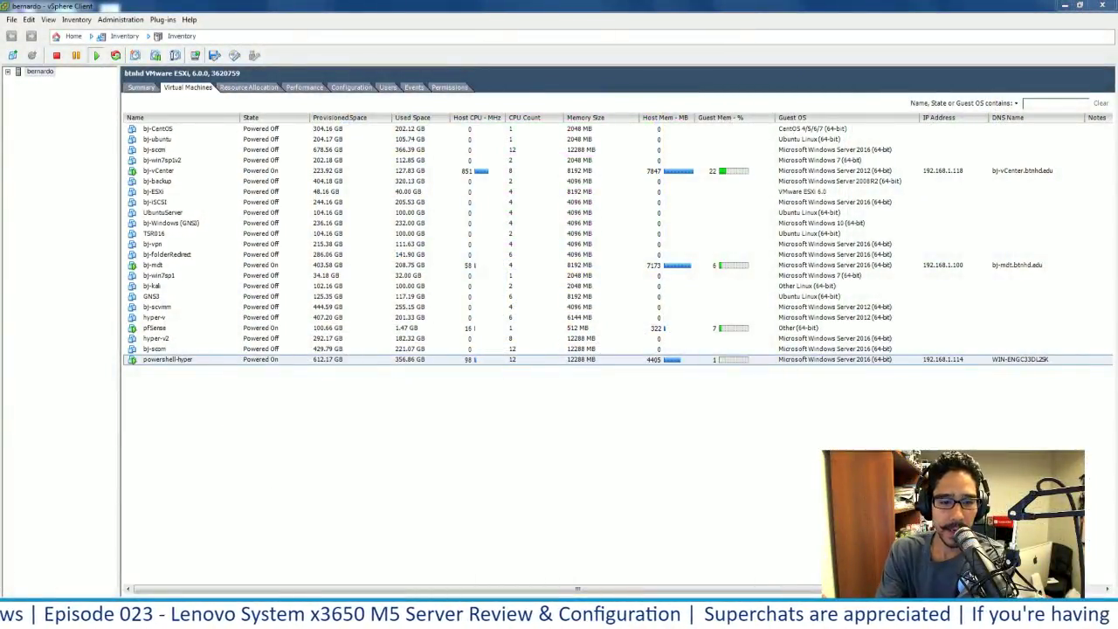
Open the powershell-hyper virtual machine's console and connect to the server at 192.168.1.111 by Remote Desktop, entering the account password and accepting the certificate prompt
double_click(253, 359)
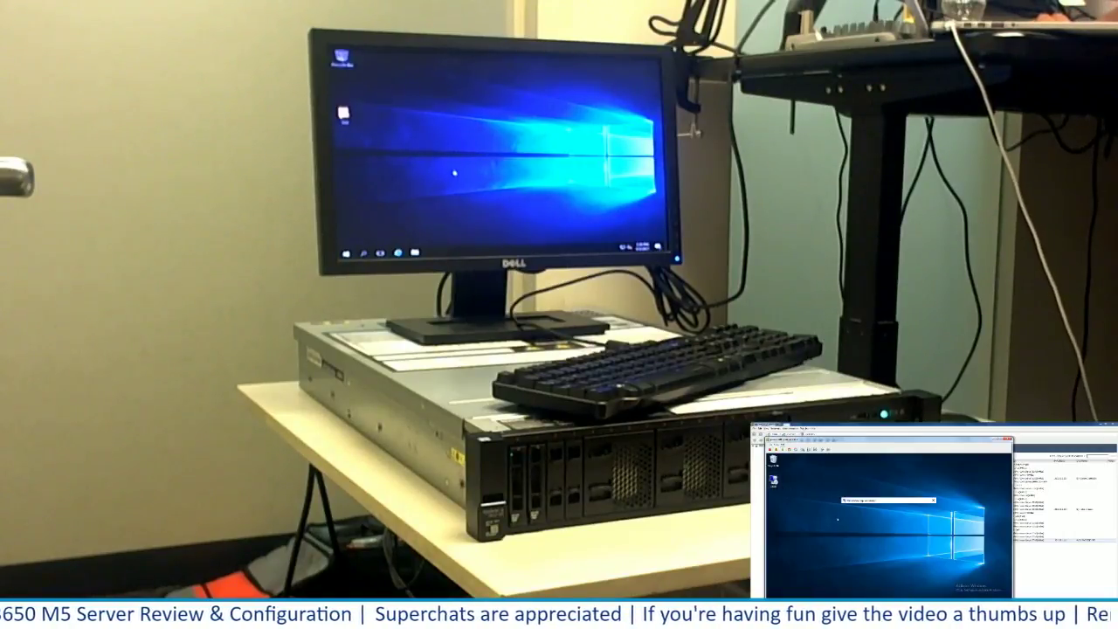
click(913, 549)
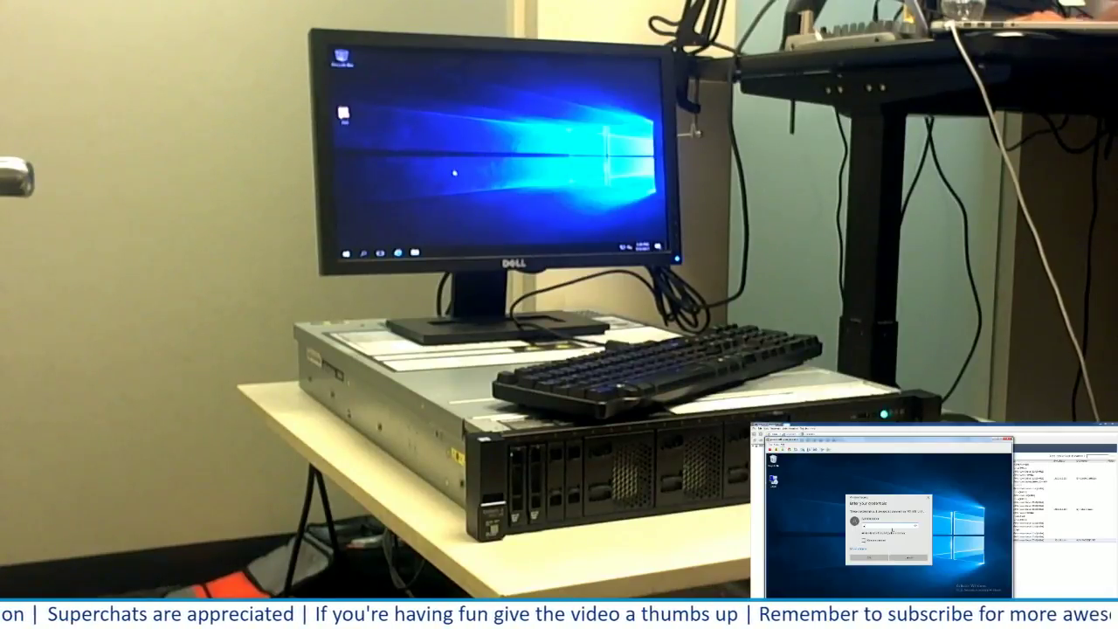
text(••)
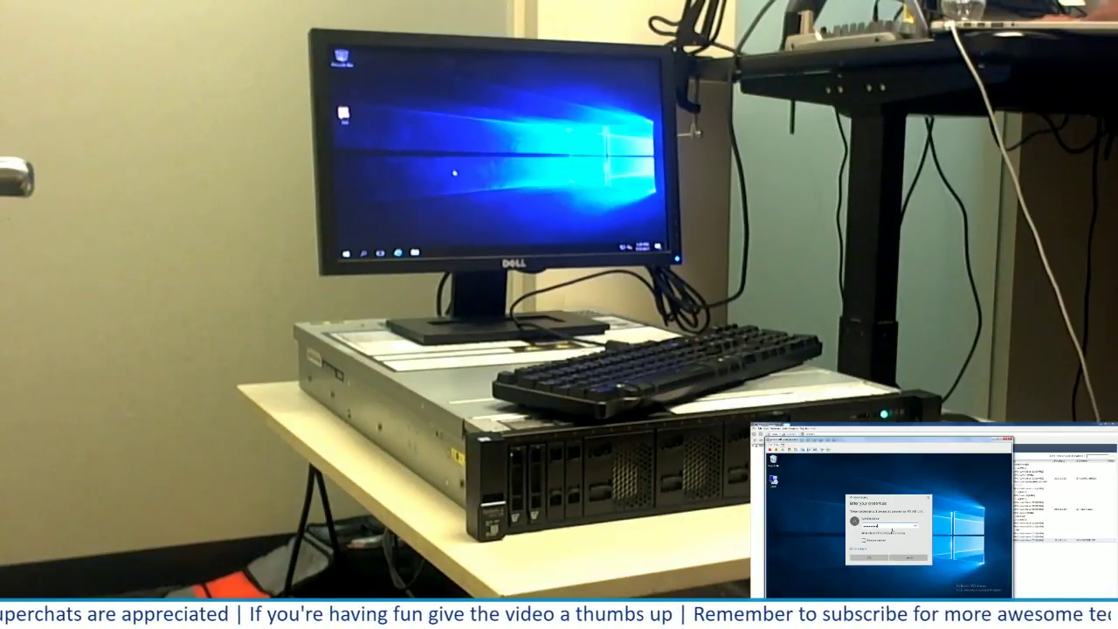
key(Return)
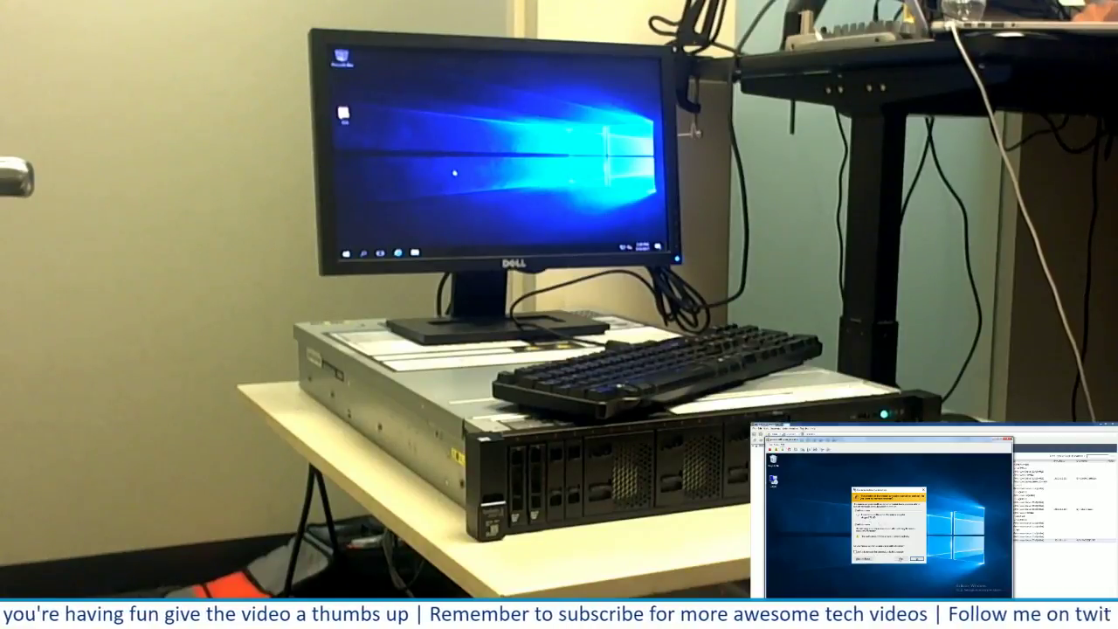
click(901, 558)
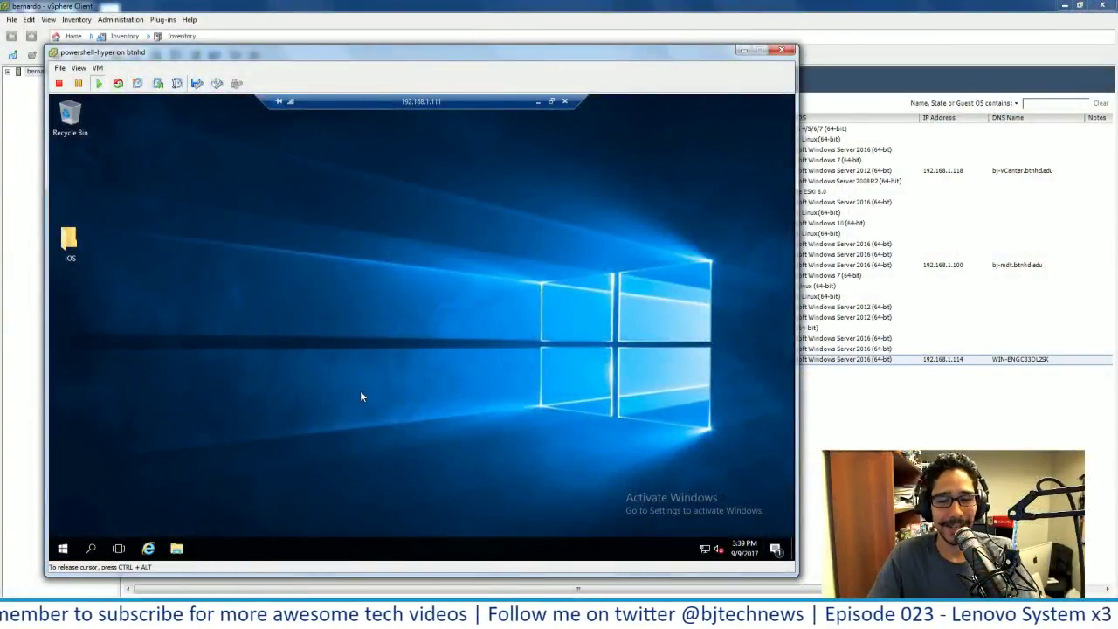
Examine the remote server's memory and CPU performance in Task Manager, and close it
right_click(372, 553)
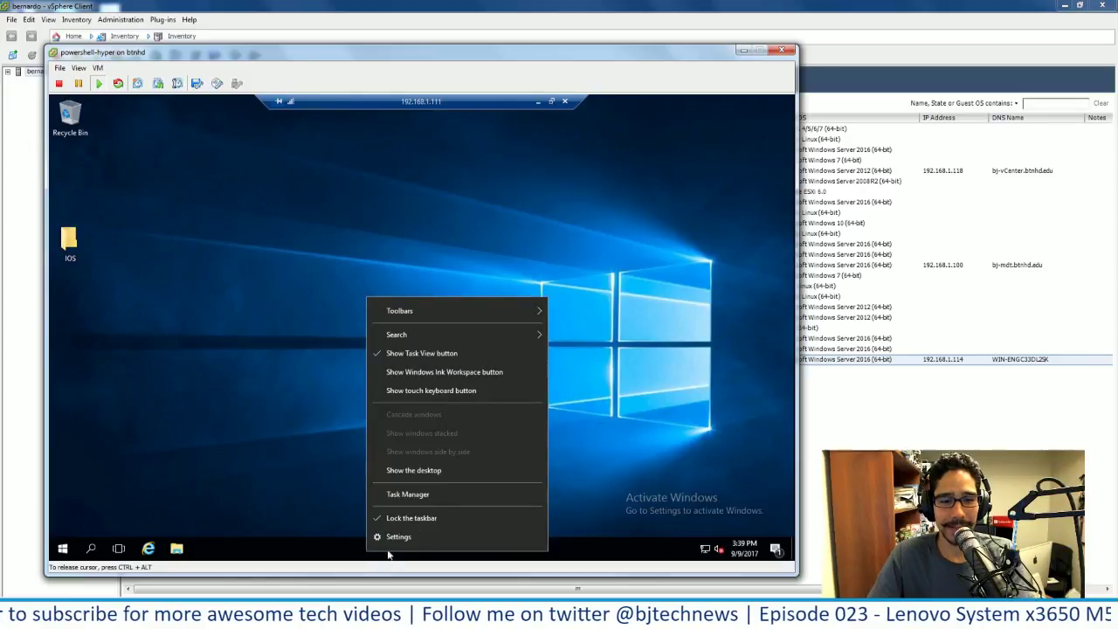
click(429, 495)
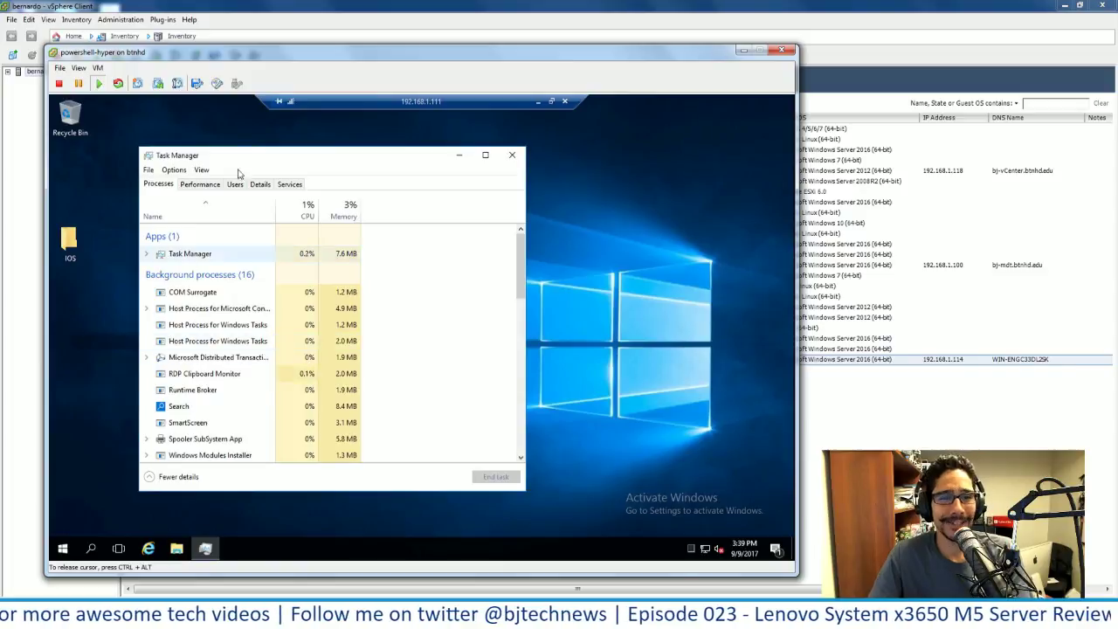
click(200, 184)
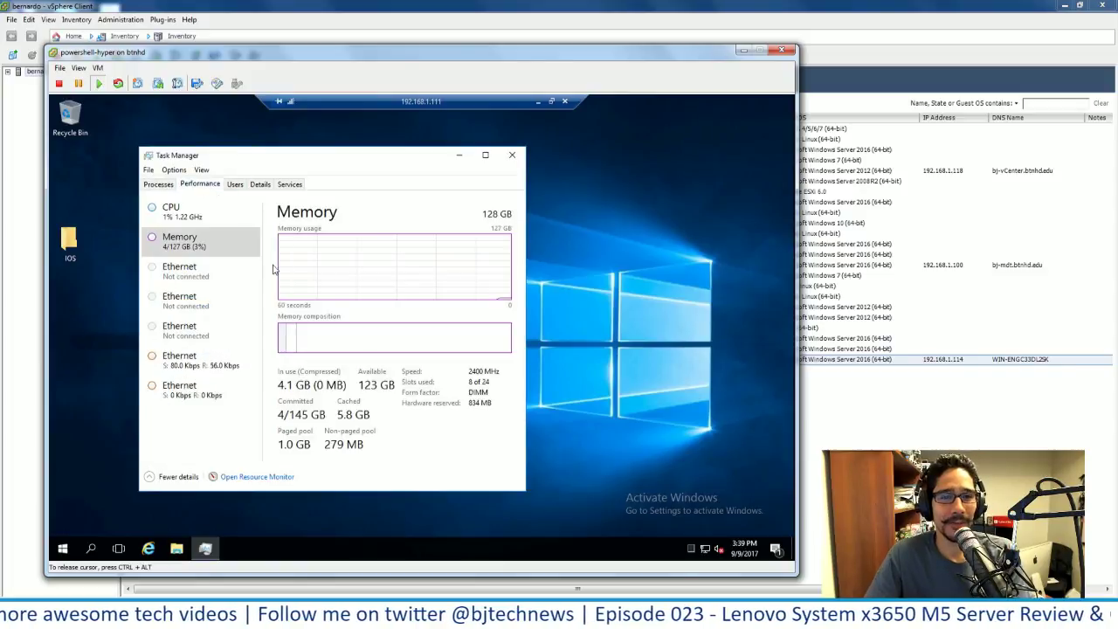
click(188, 214)
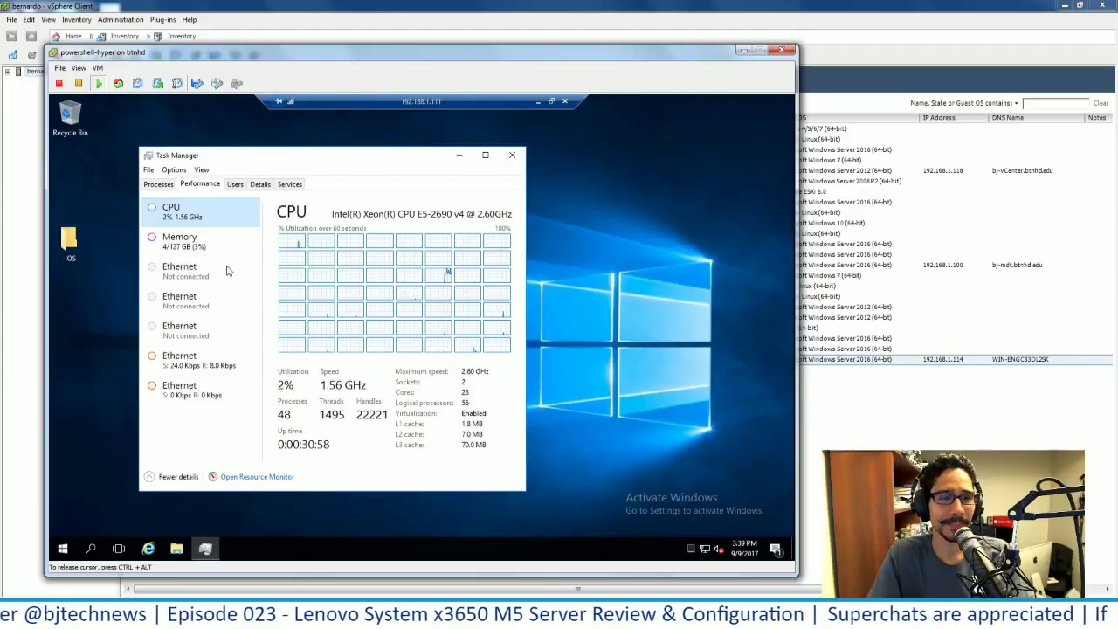
click(195, 256)
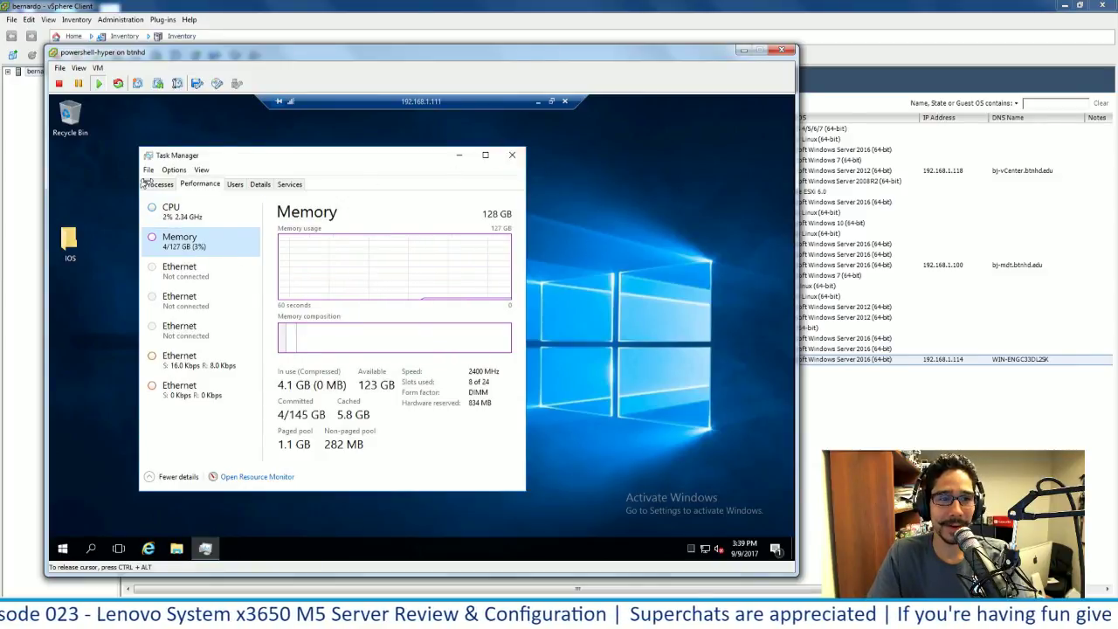
key(ctrl+shift+Tab)
click(512, 156)
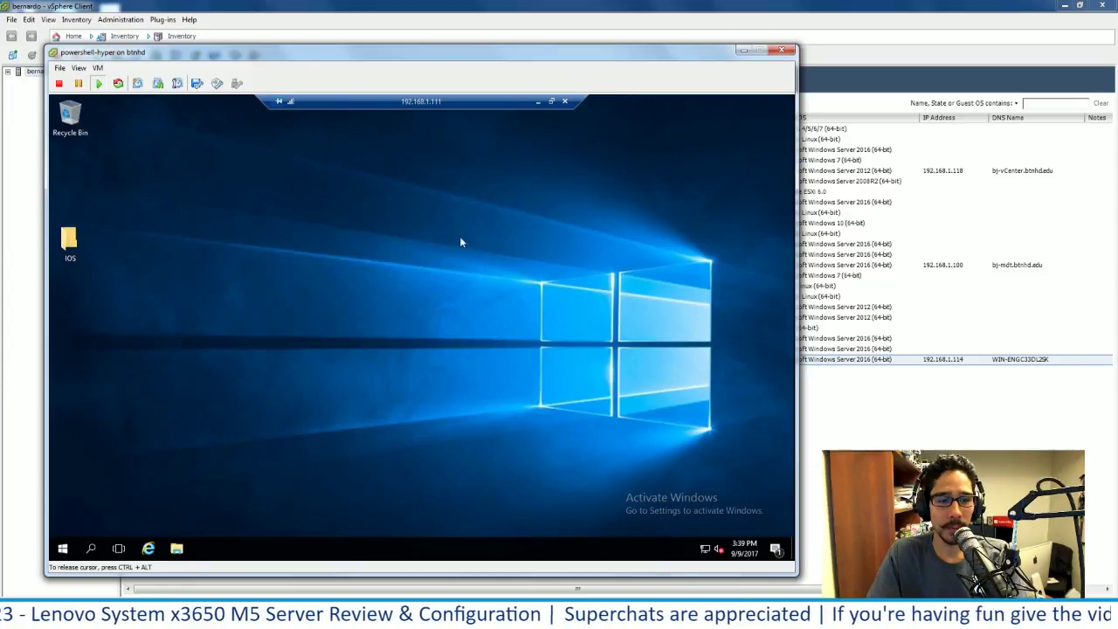
Open Server Manager on the remote server and maximize its window
click(63, 552)
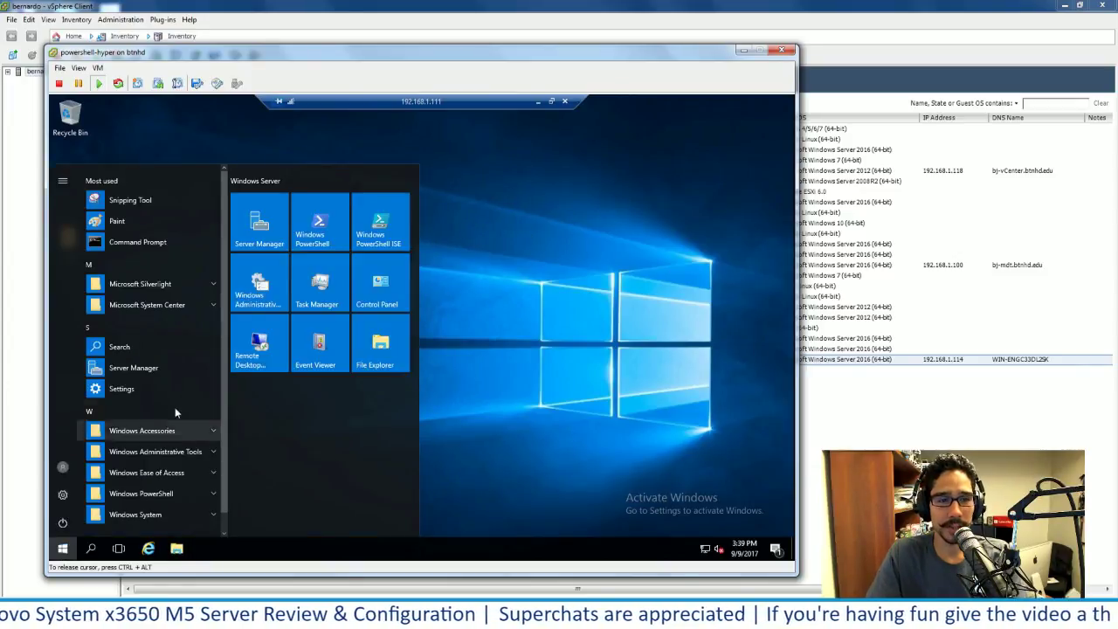
click(262, 229)
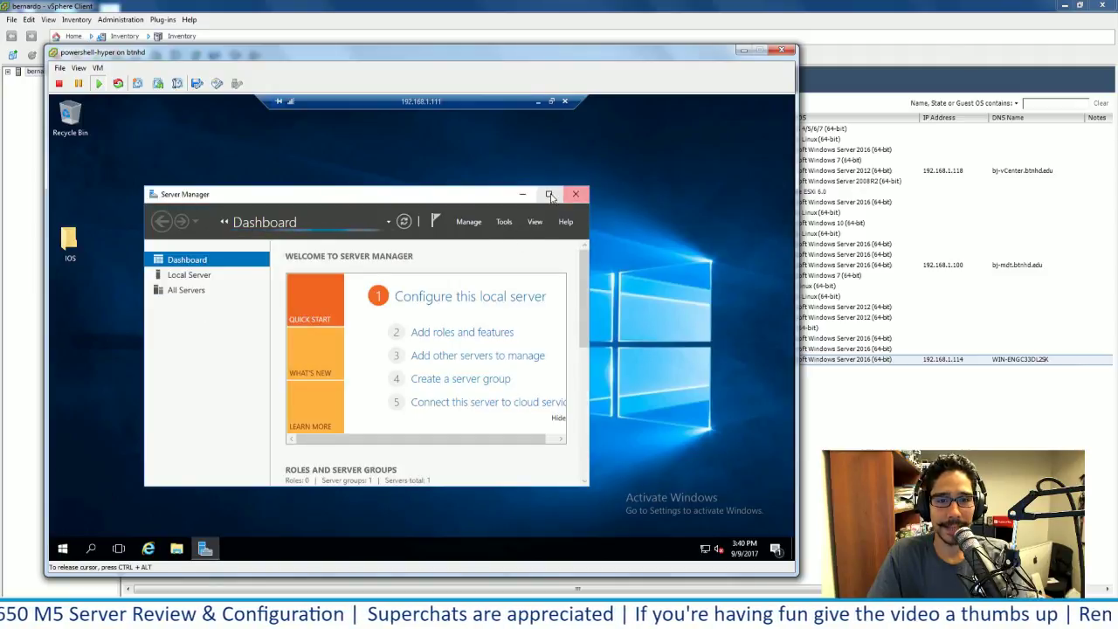
click(548, 194)
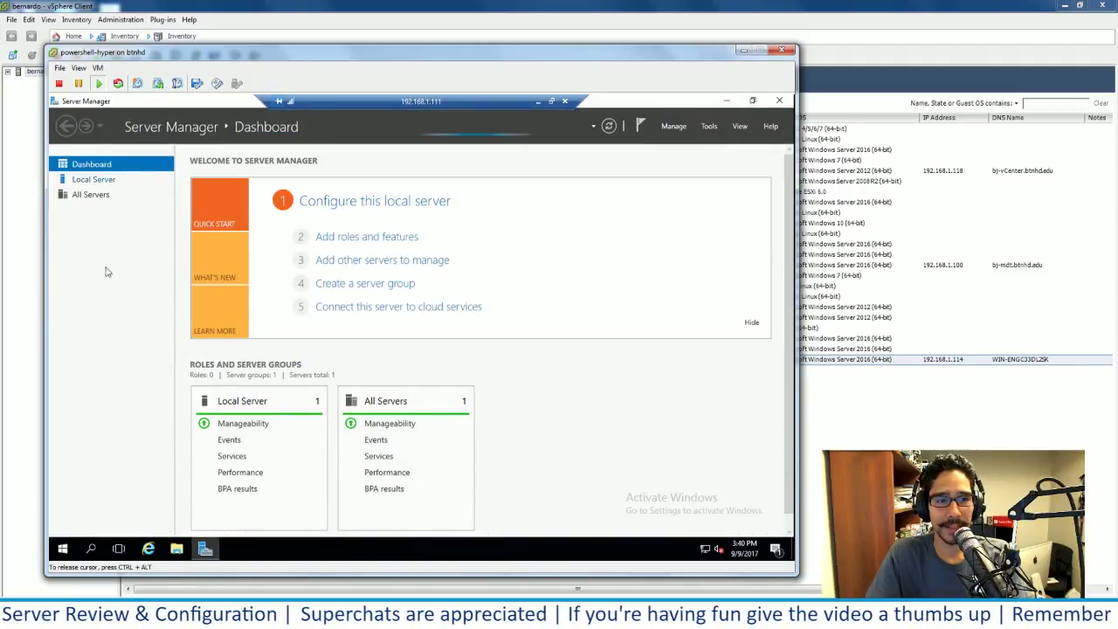
Browse to the E on WIN-ENGC33DL2SK drive in the remote server's File Explorer and select the PowerShell commands file
click(177, 550)
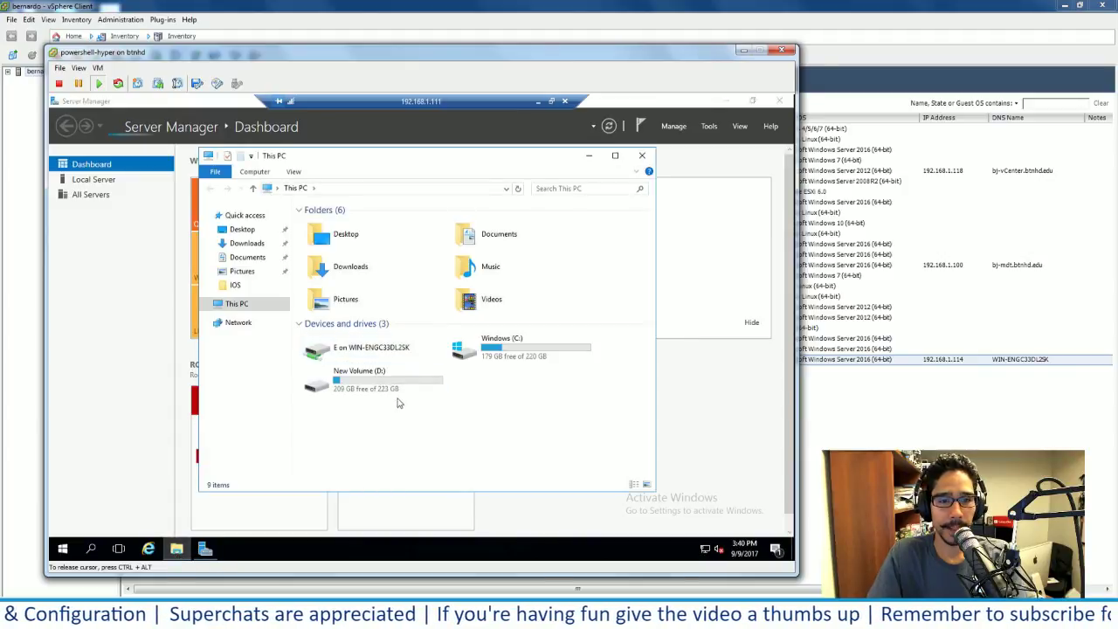
click(377, 352)
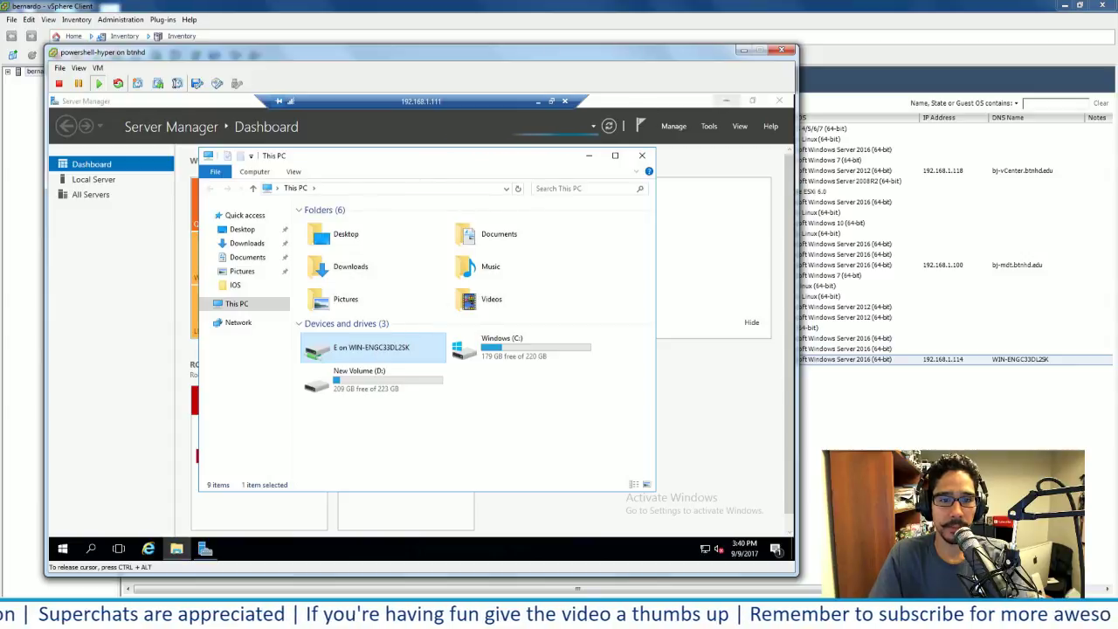
double_click(382, 351)
click(347, 237)
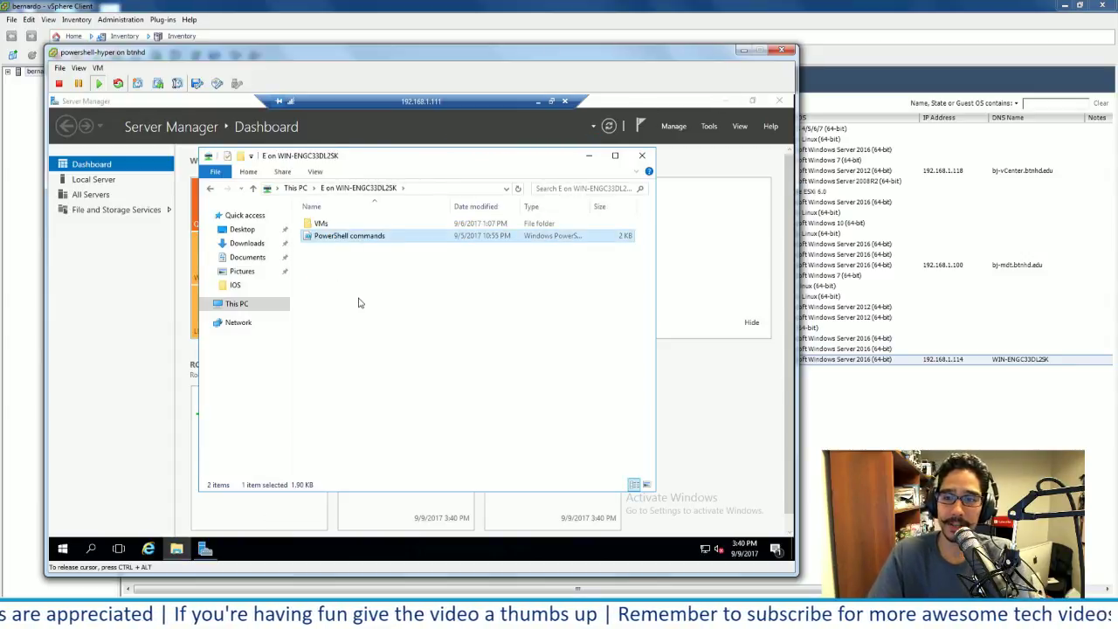
Switch to Notepad++ to view PowerShell commands.ps1, and return to the powershell-hyper console
click(428, 541)
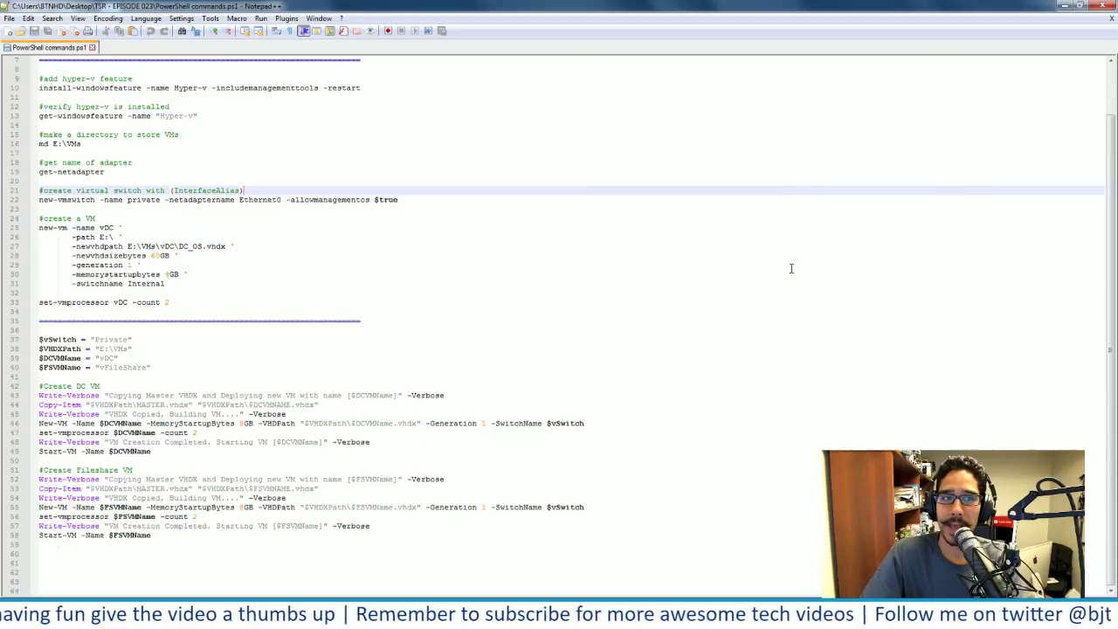
click(1065, 6)
click(528, 332)
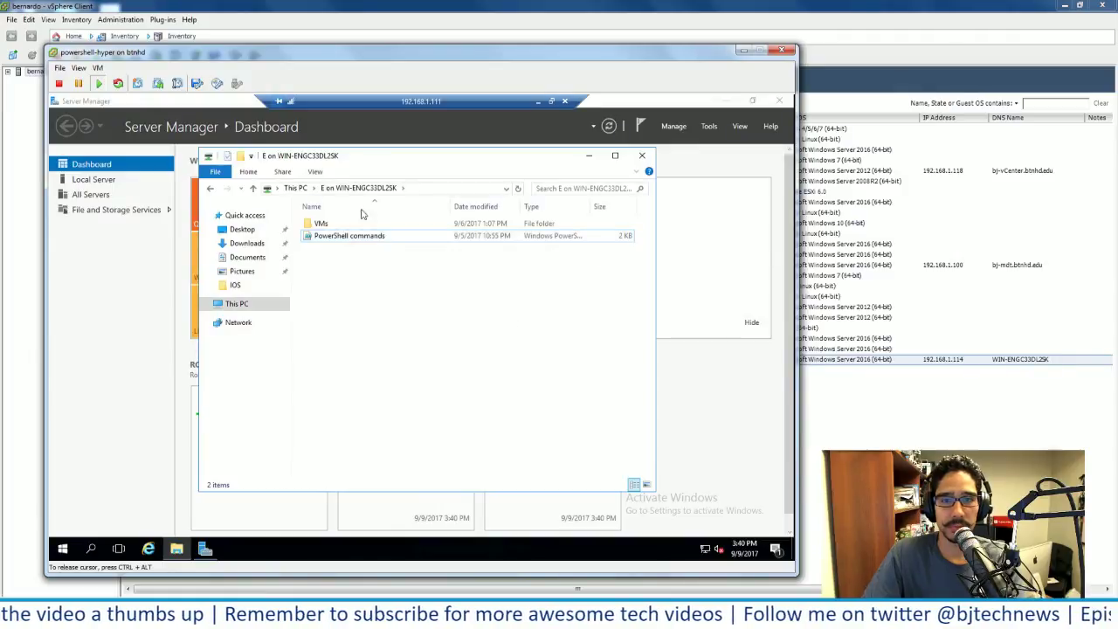
Minimize Server Manager, copy the PowerShell commands file to the remote server's desktop and close File Explorer
click(740, 104)
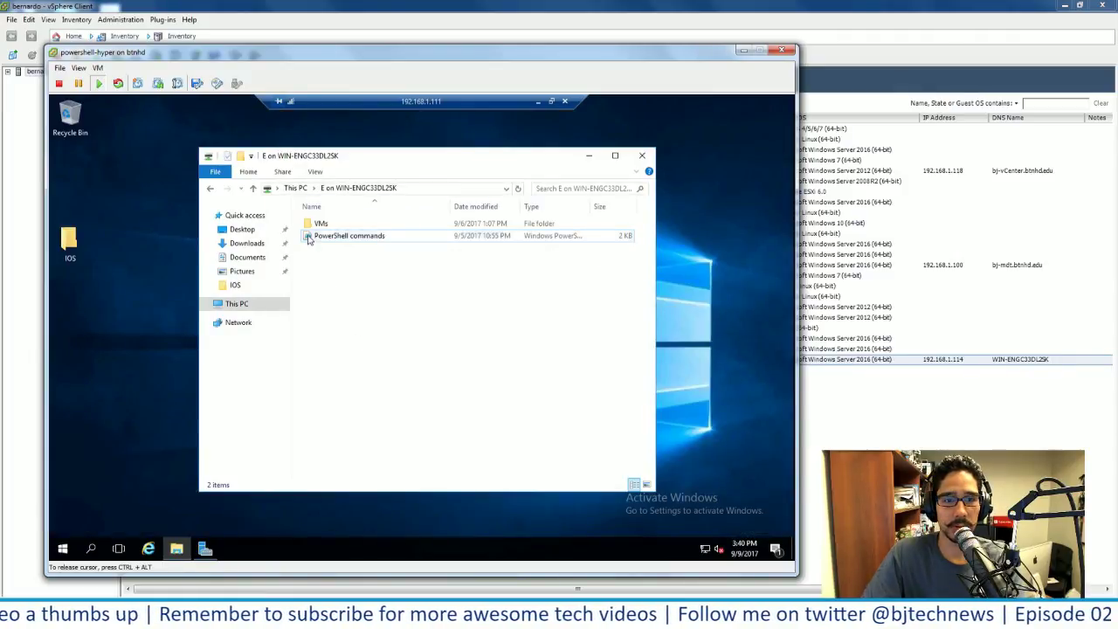
drag(349, 236, 110, 307)
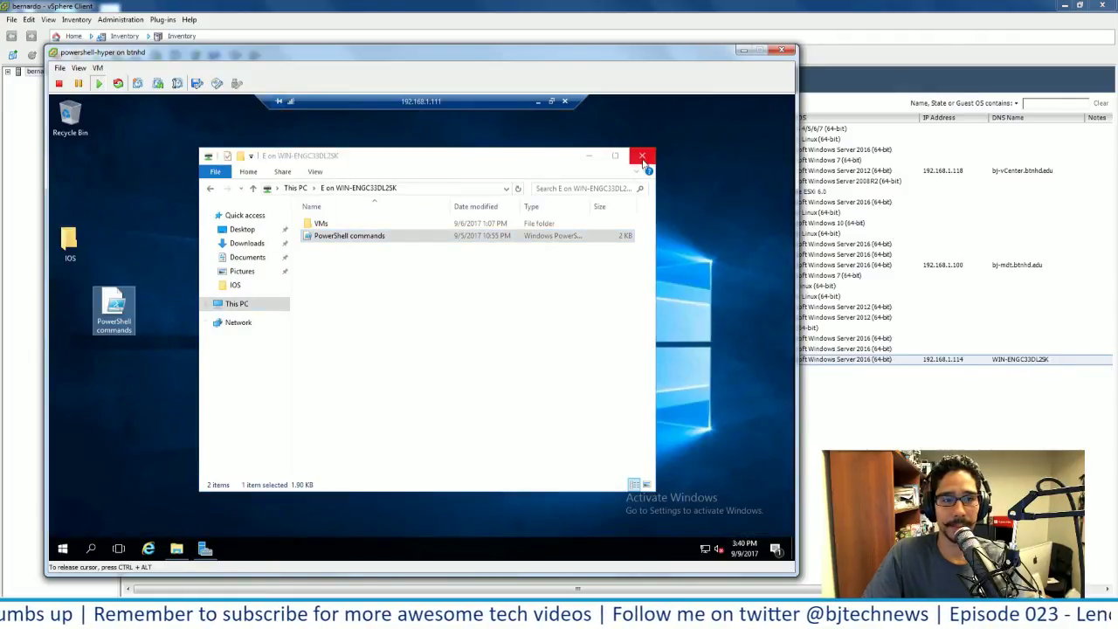
click(641, 156)
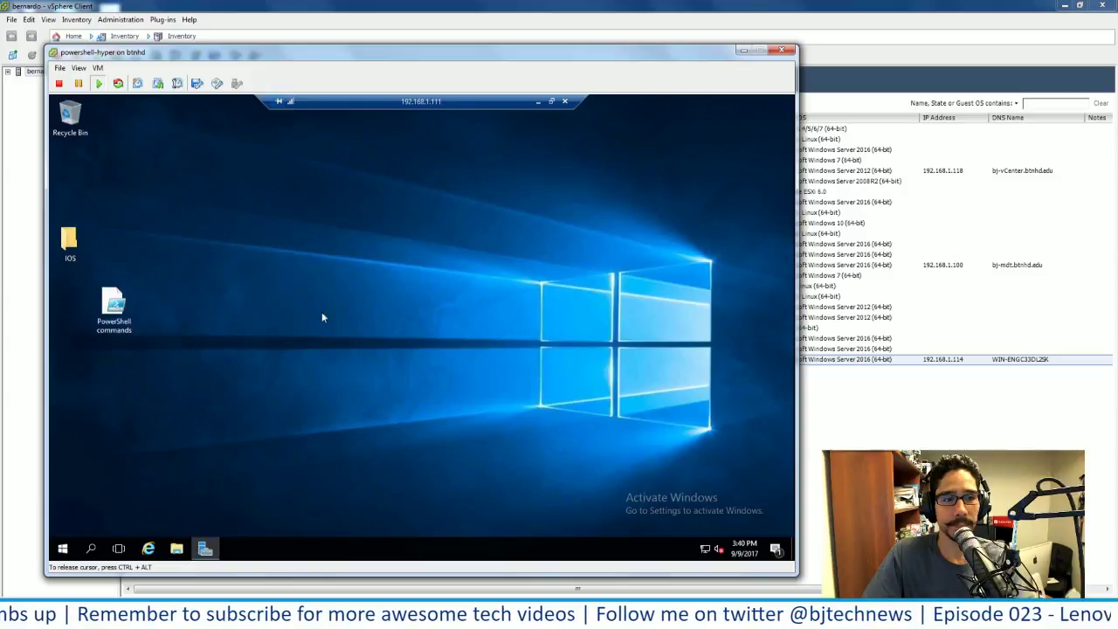
Start Windows PowerShell ISE as administrator on the remote server
click(63, 550)
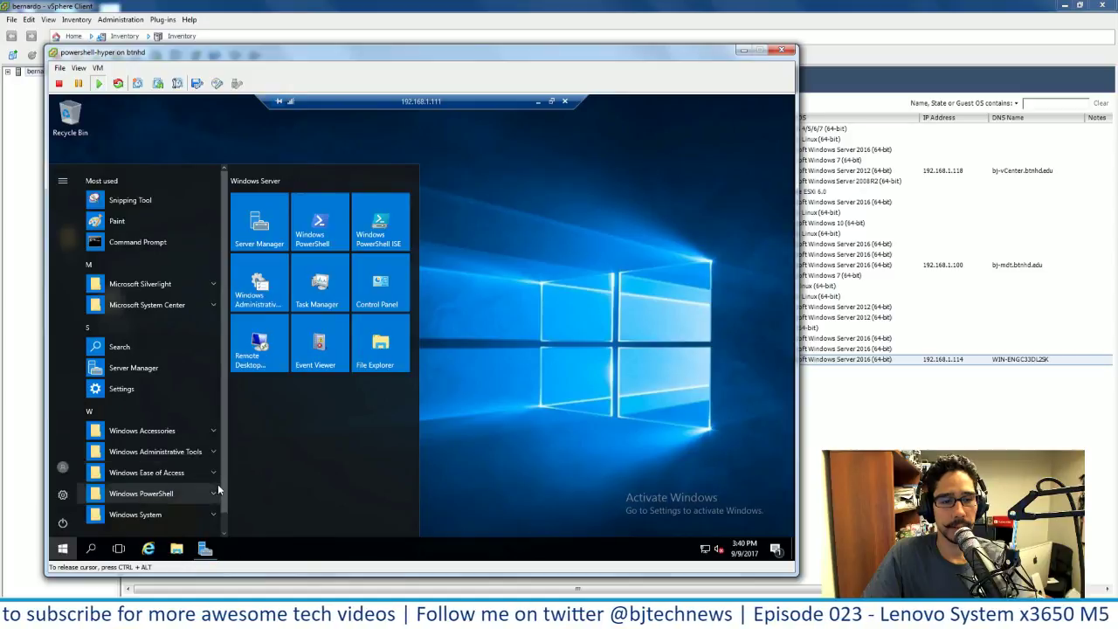
click(224, 532)
click(204, 476)
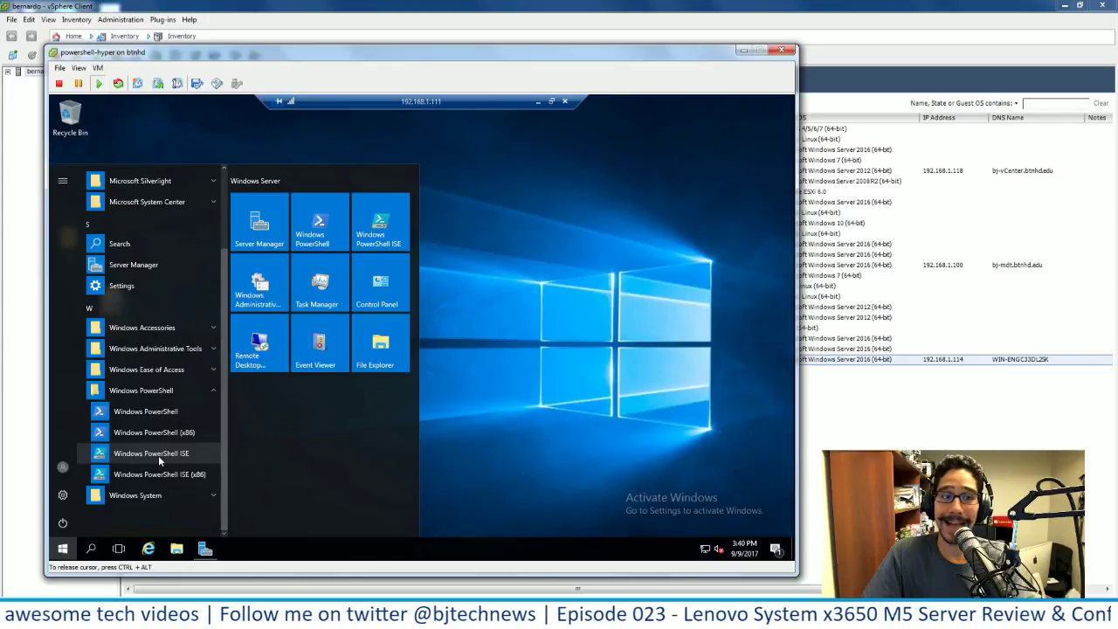
right_click(158, 455)
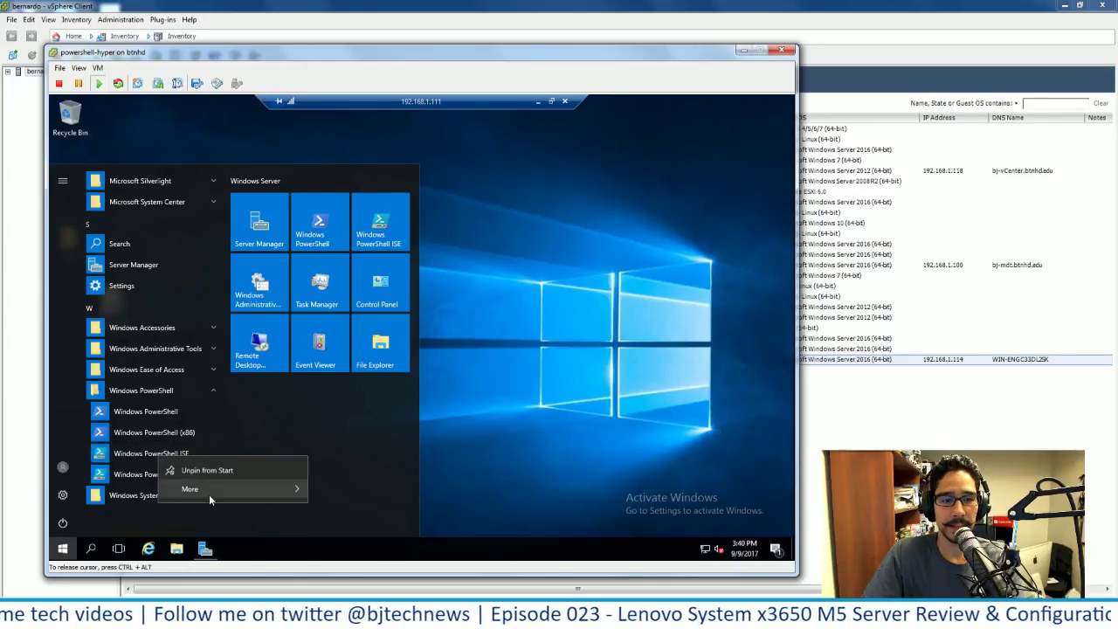
mouse_move(210, 491)
click(377, 467)
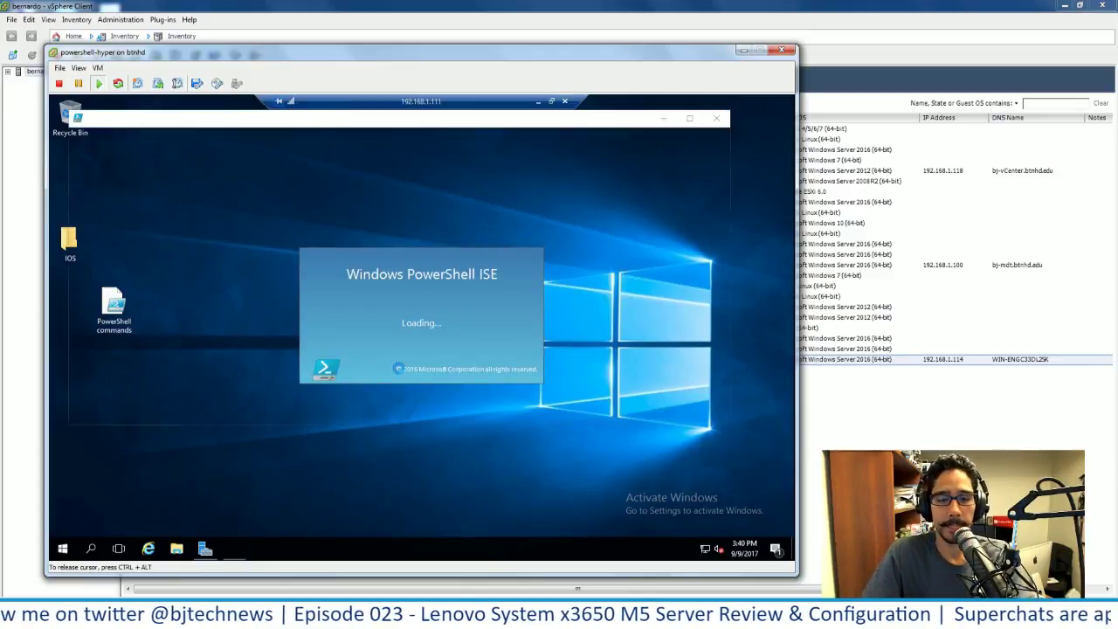
Maximize PowerShell ISE, place the script pane above the console and close the Commands pane
click(711, 122)
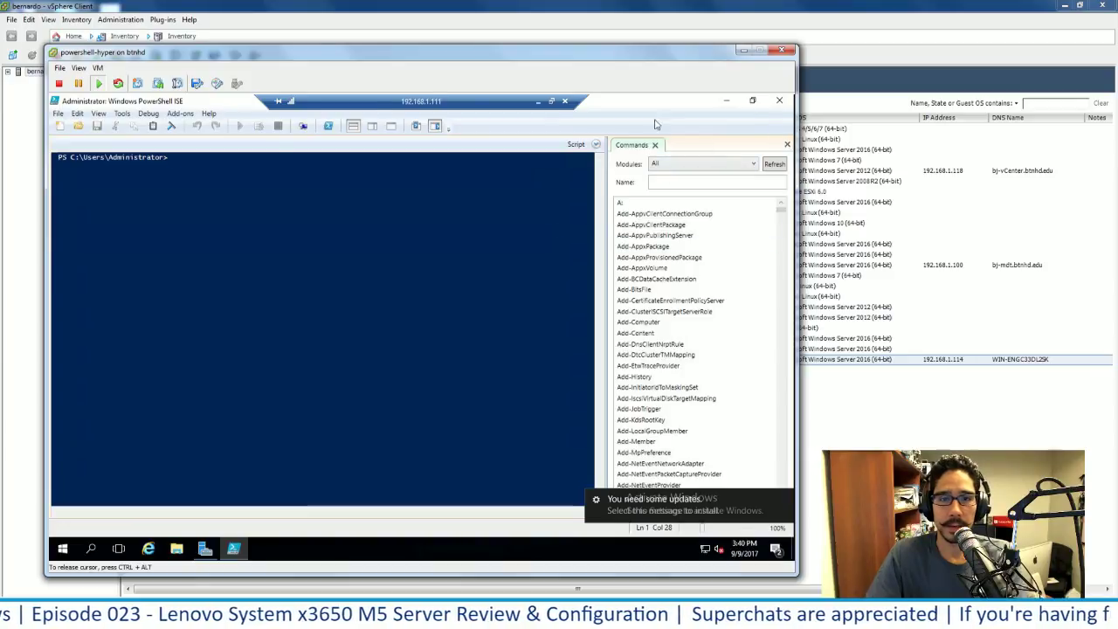
click(372, 127)
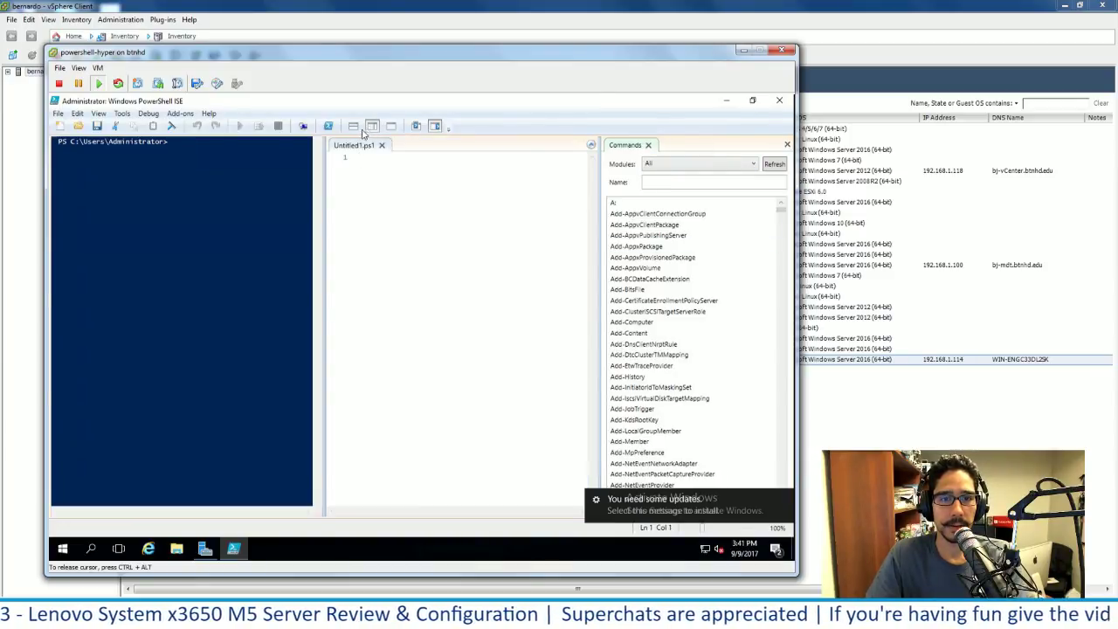
click(353, 128)
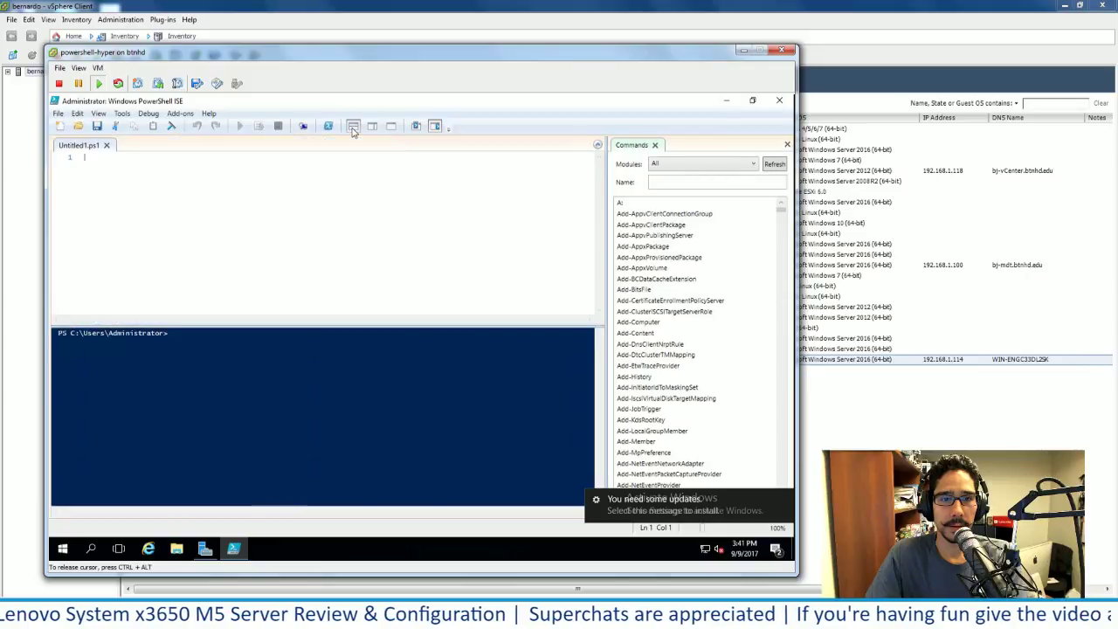
click(655, 145)
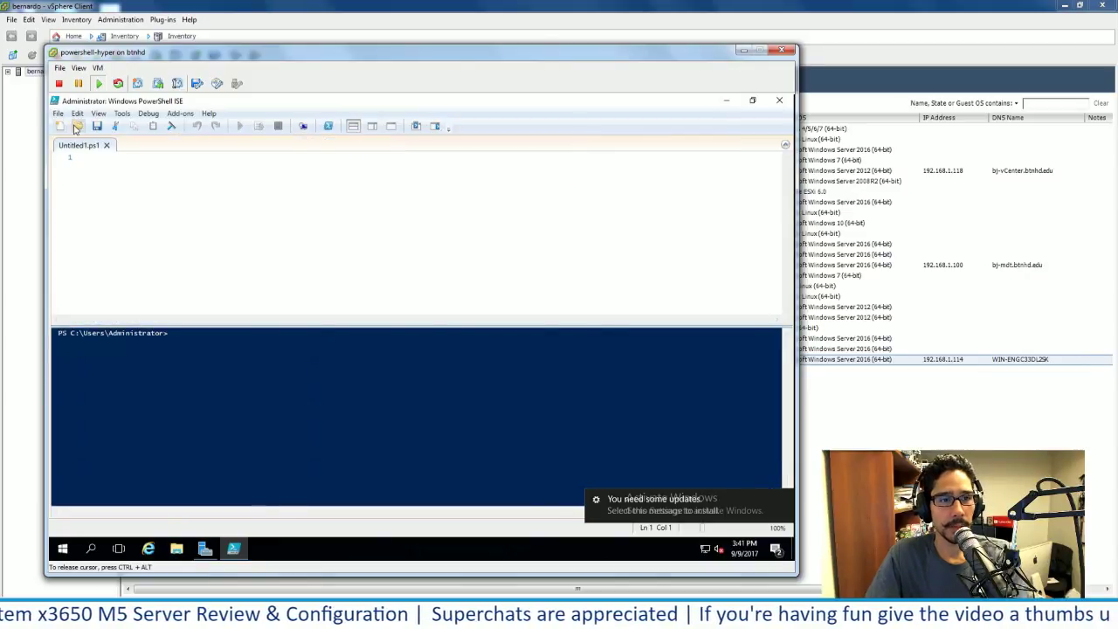
Open PowerShell commands.ps1 from the desktop in PowerShell ISE and enlarge the script pane
click(78, 125)
click(98, 194)
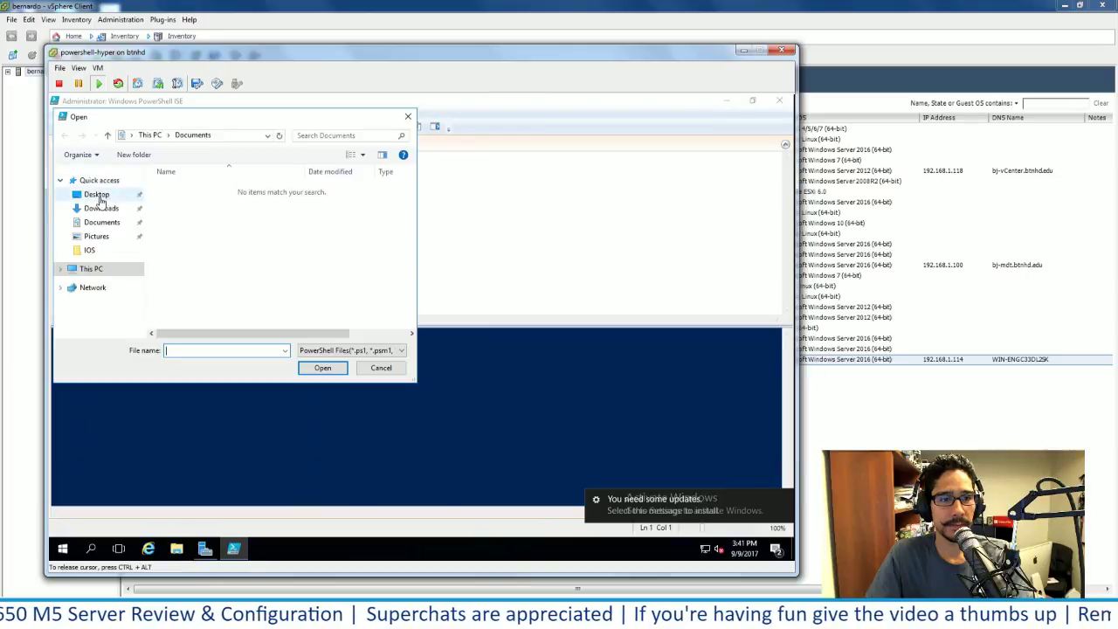
double_click(187, 201)
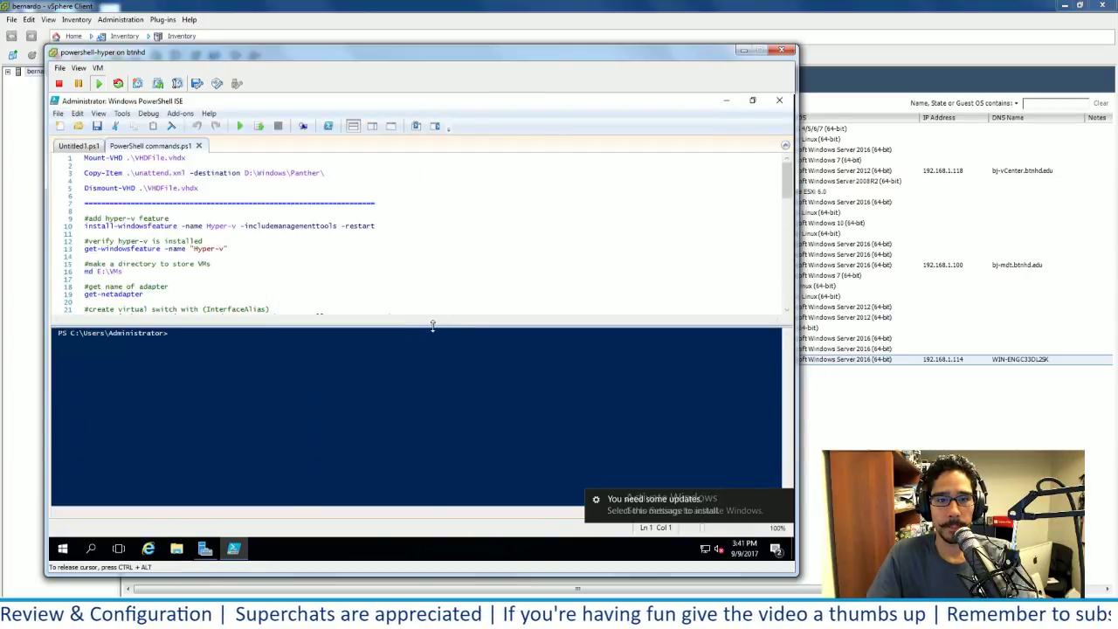
drag(431, 352, 444, 354)
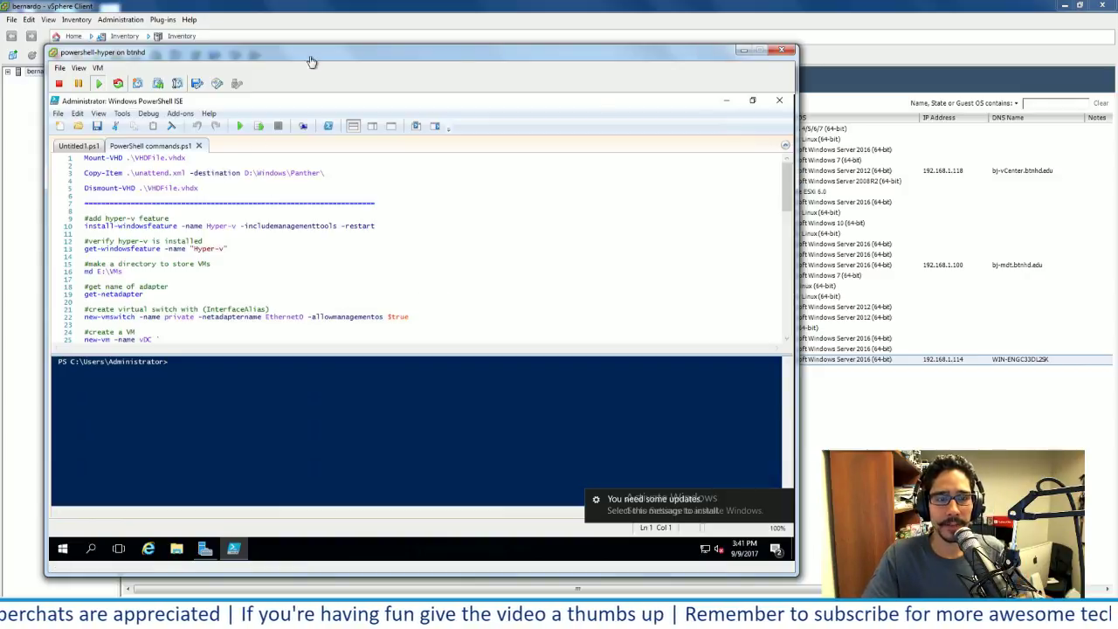
Decline resetting the powershell-hyper virtual machine, and highlight the VHD file name and the D:\Windows\Panther\ destination in the script
key(ctrl+r)
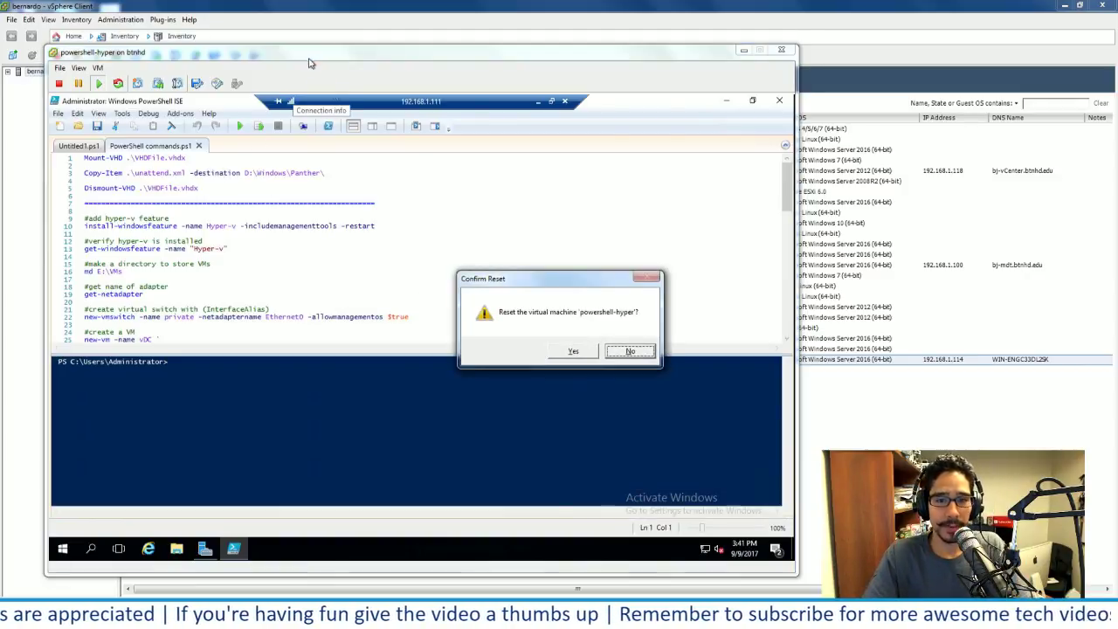
click(632, 352)
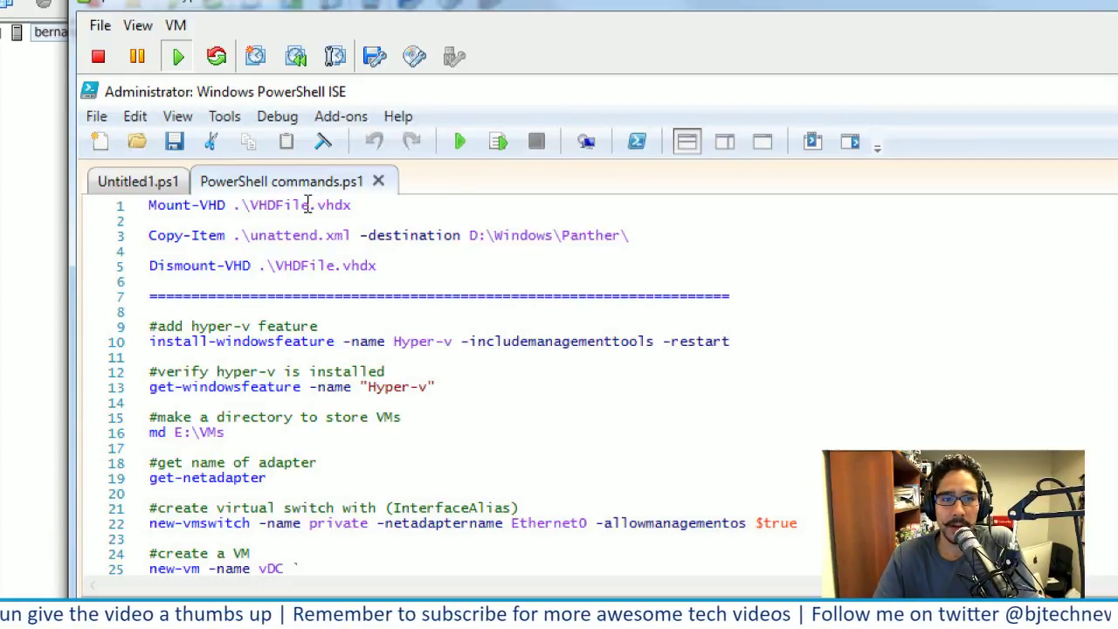
drag(300, 205, 260, 205)
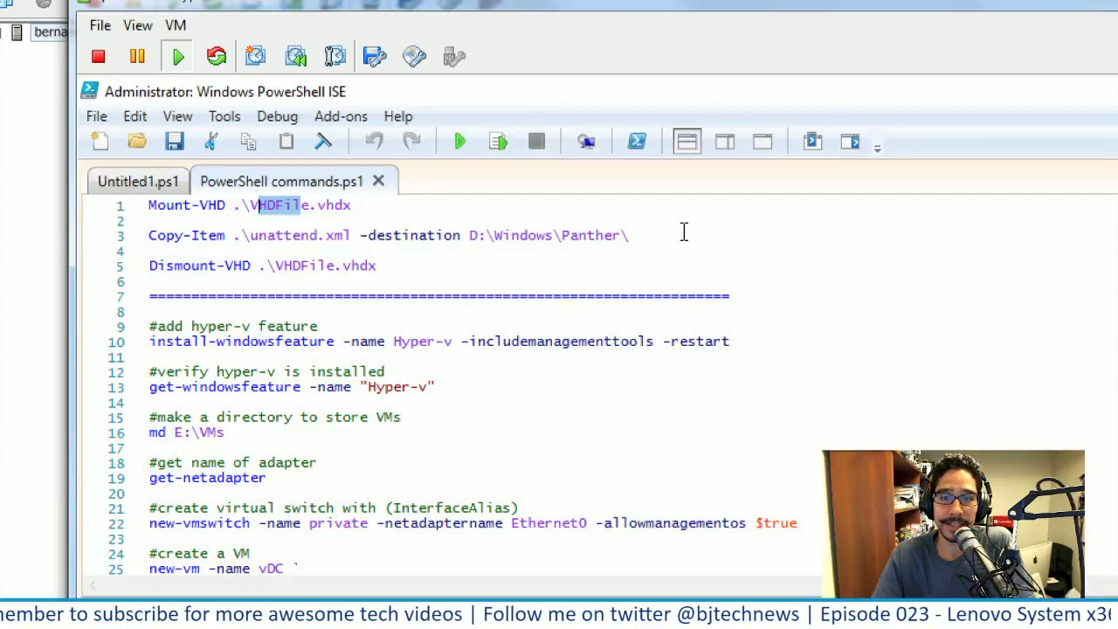
drag(681, 235, 462, 235)
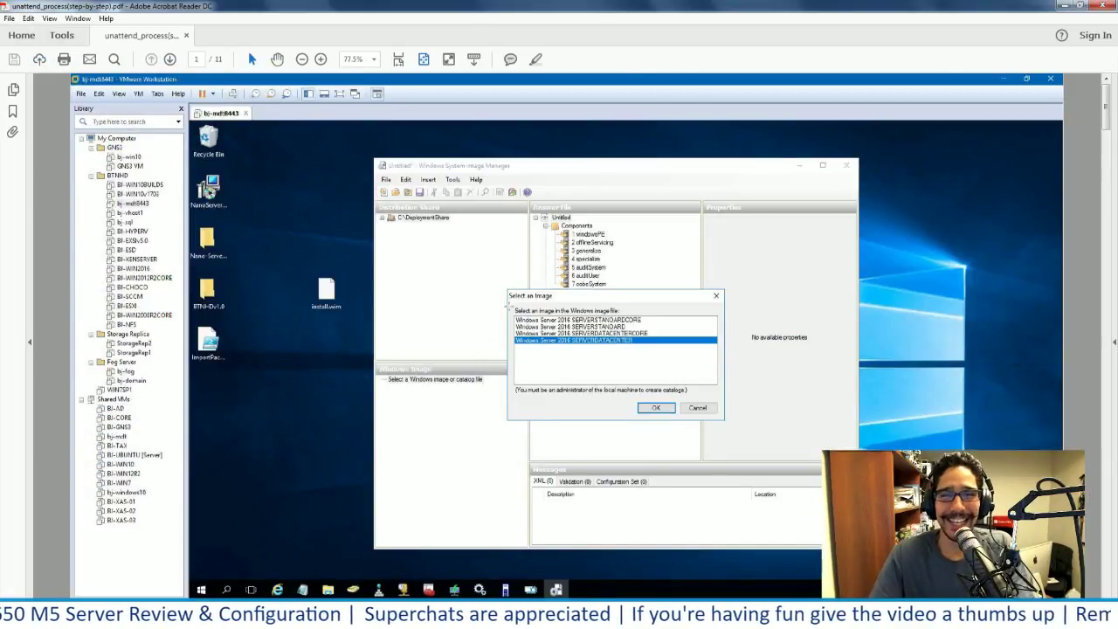
View unattend_process(step-by-step).pdf in full screen through to its last page, and return to the remote server's PowerShell ISE
click(50, 18)
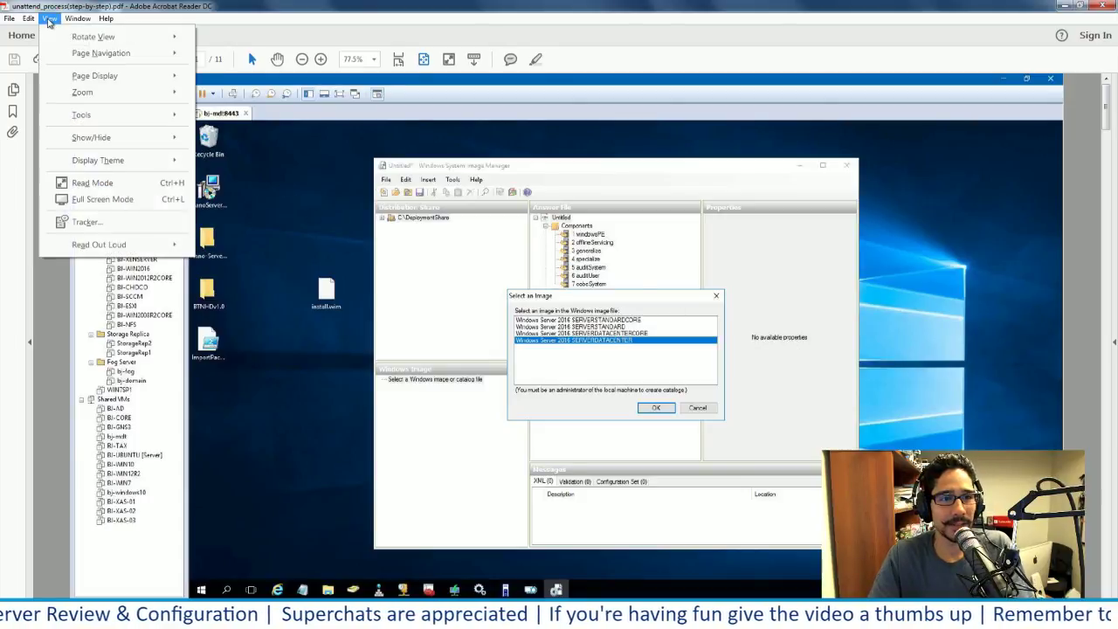
click(124, 200)
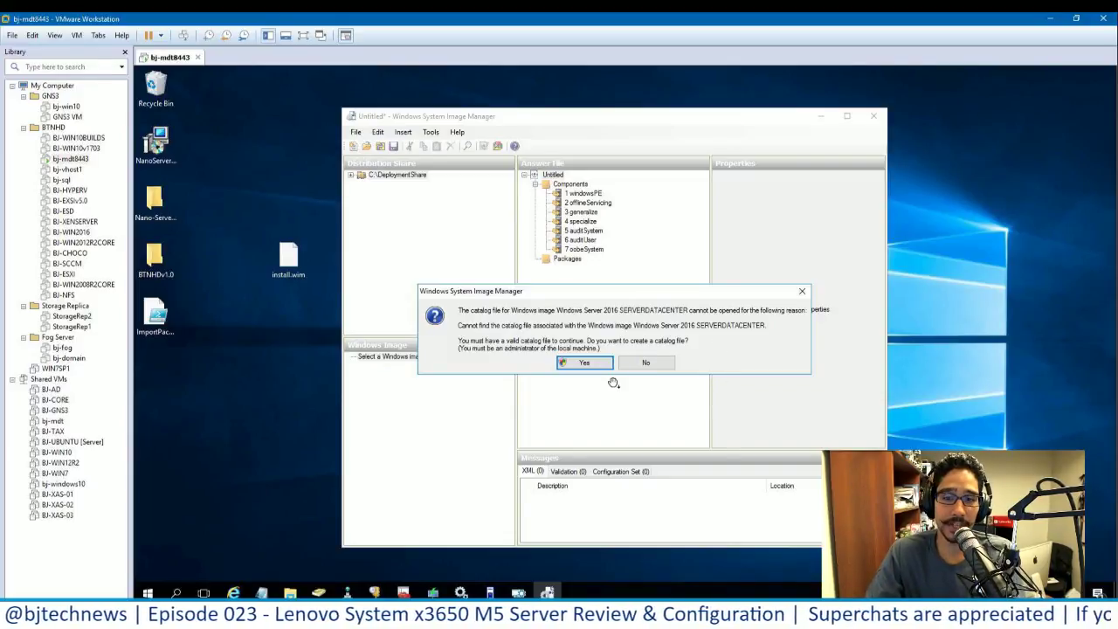
click(580, 364)
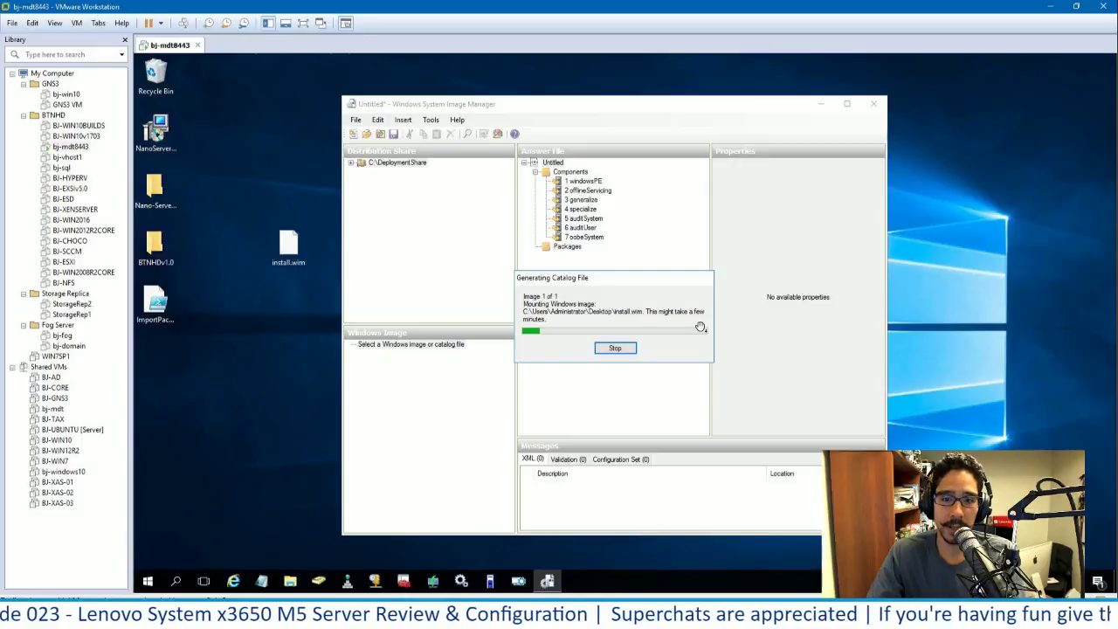
key(alt+Tab)
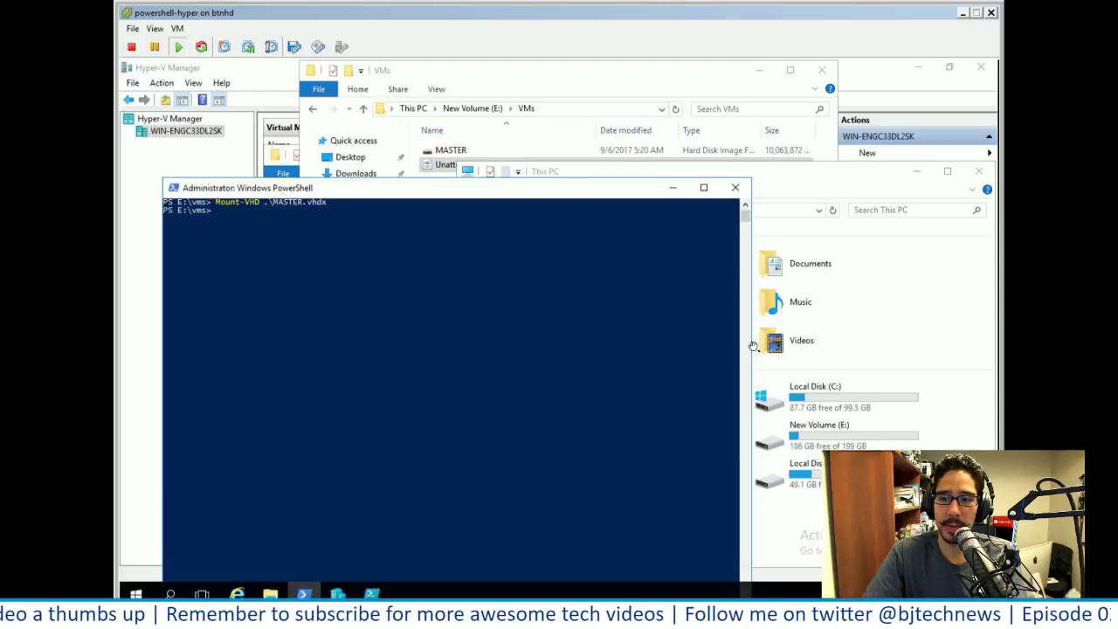
click(796, 472)
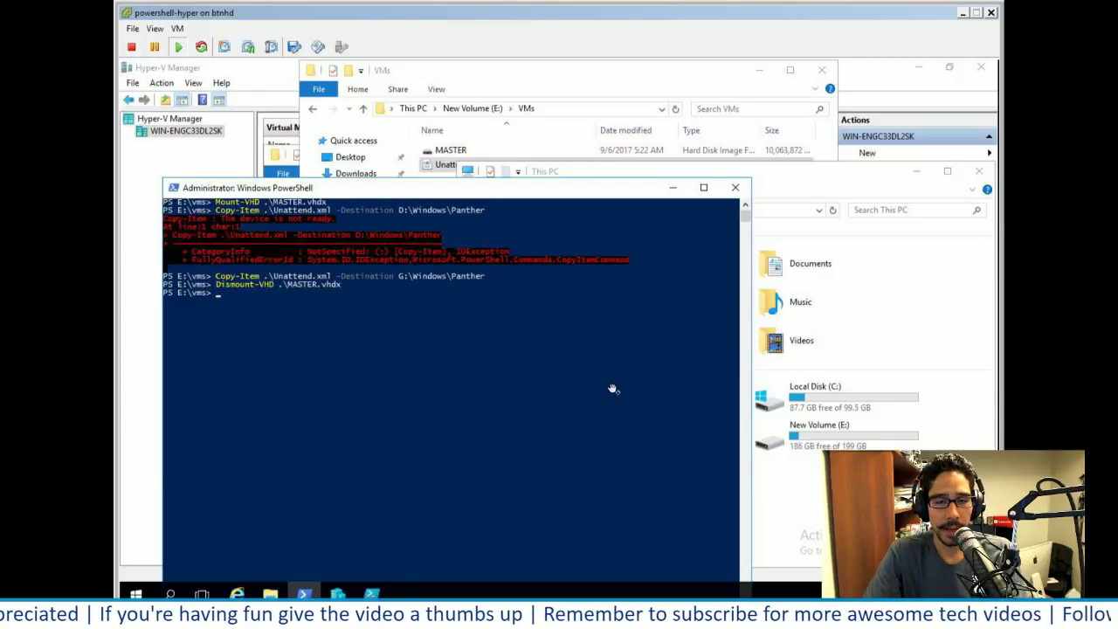
key(alt+Tab)
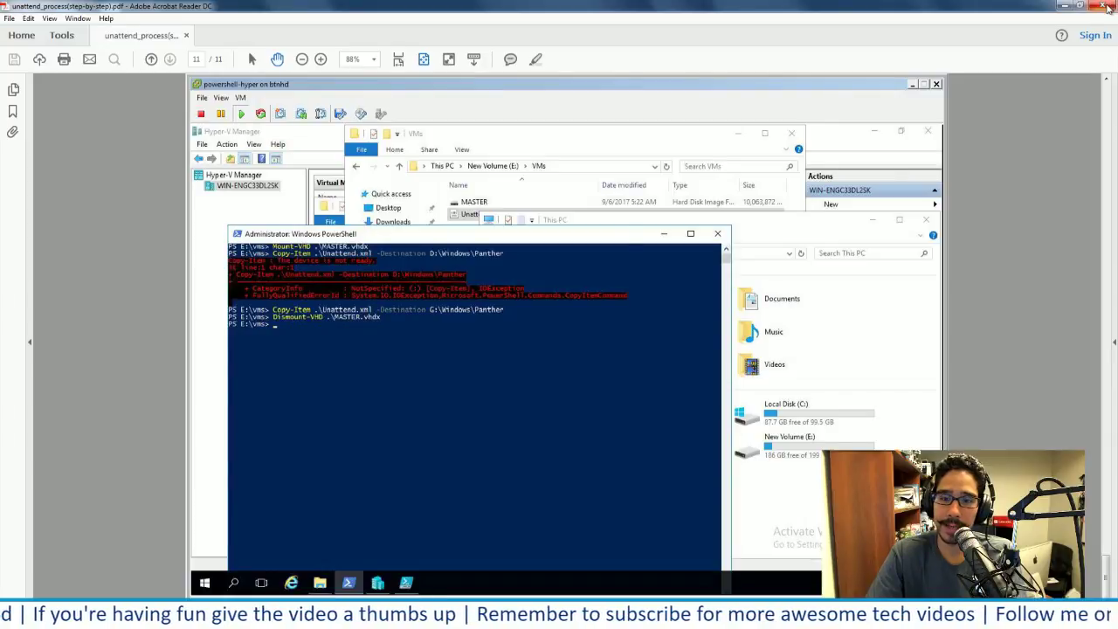
key(alt+Tab)
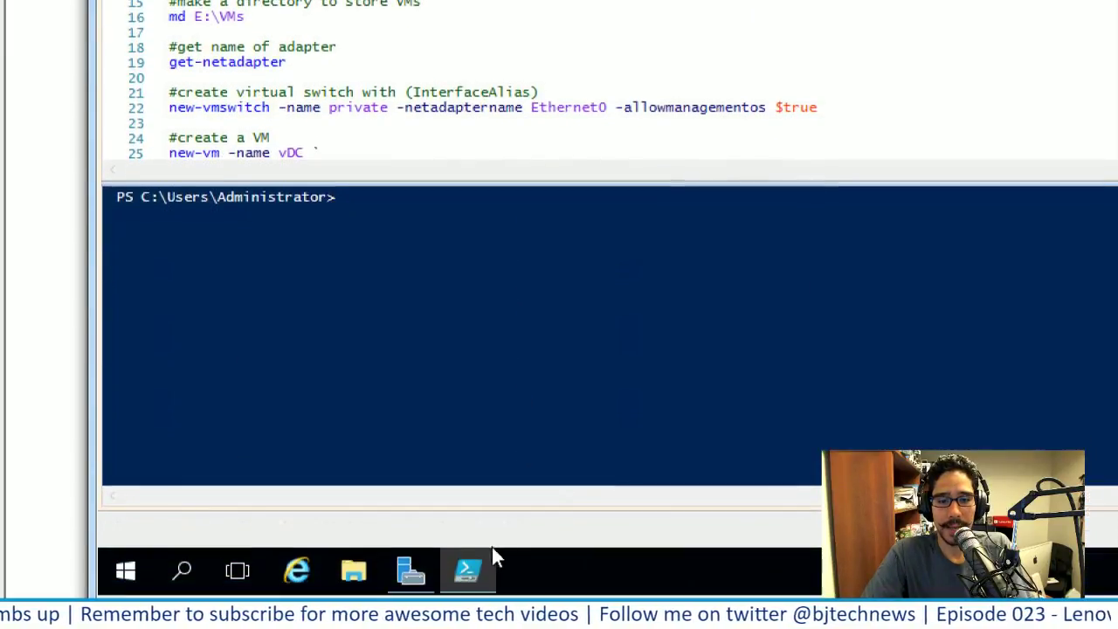
Close Server Manager and run only the script's install-windowsfeature line, adding Hyper-V with its management tools and a restart
click(412, 547)
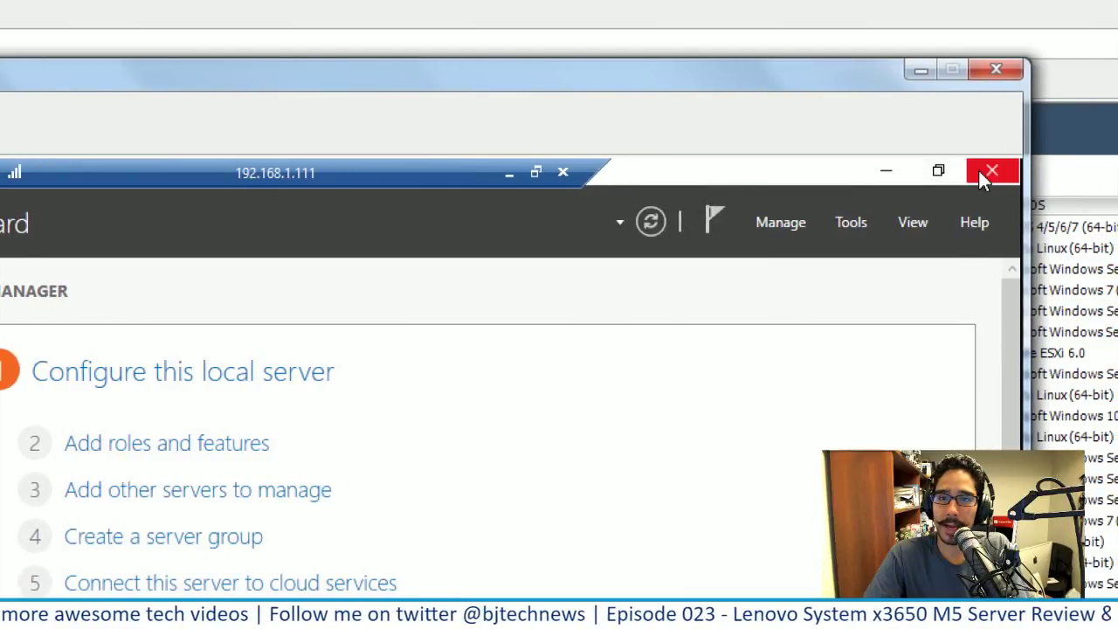
click(996, 171)
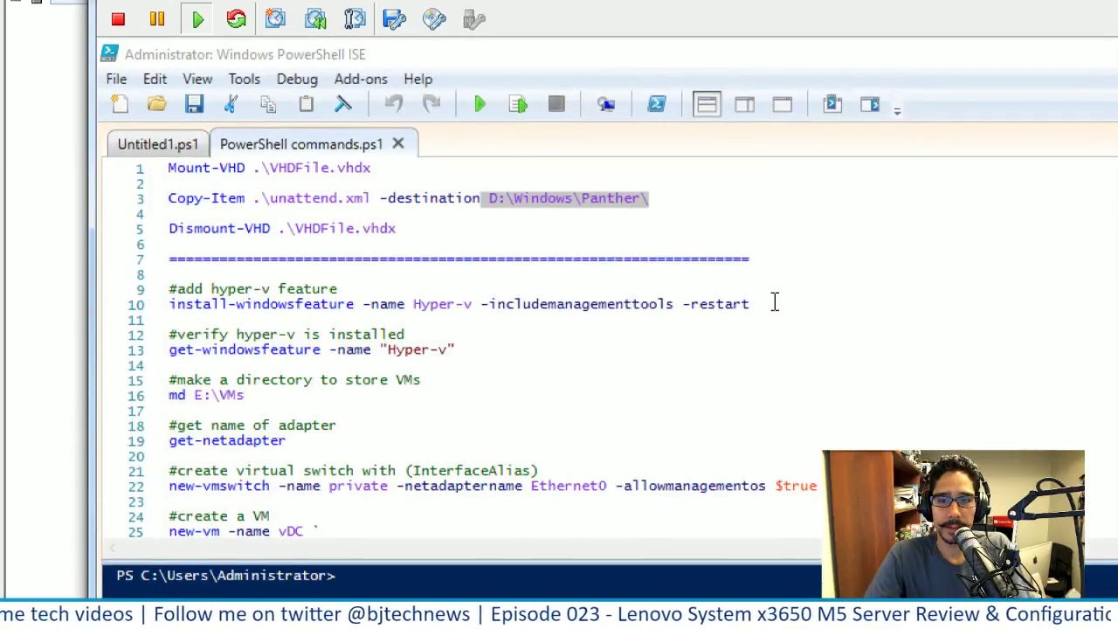
drag(774, 302, 156, 304)
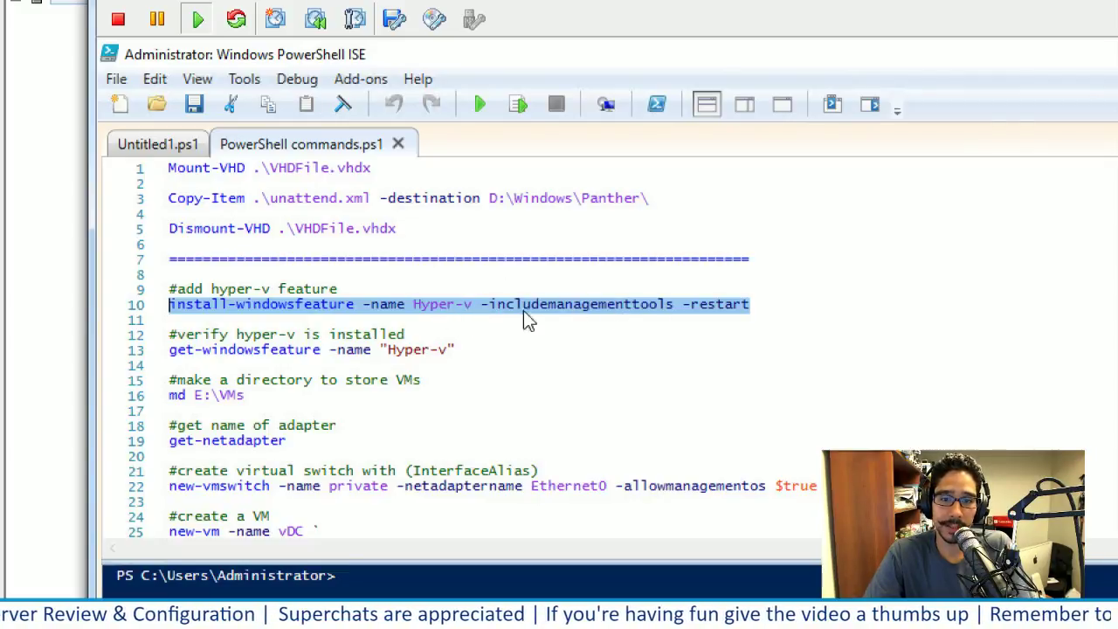
right_click(670, 317)
click(730, 349)
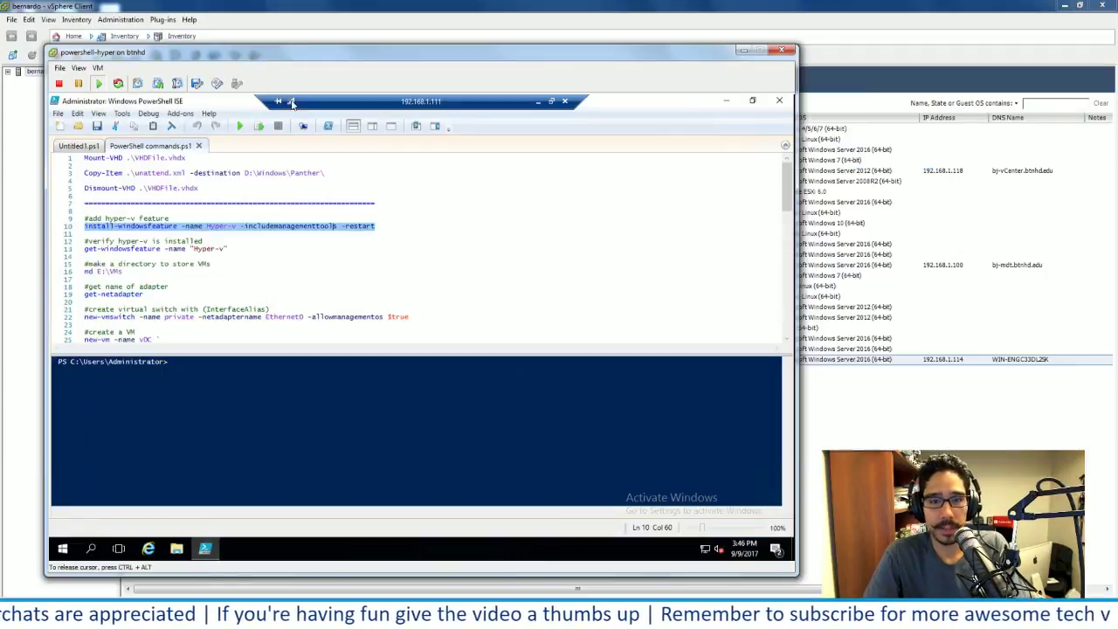
click(259, 128)
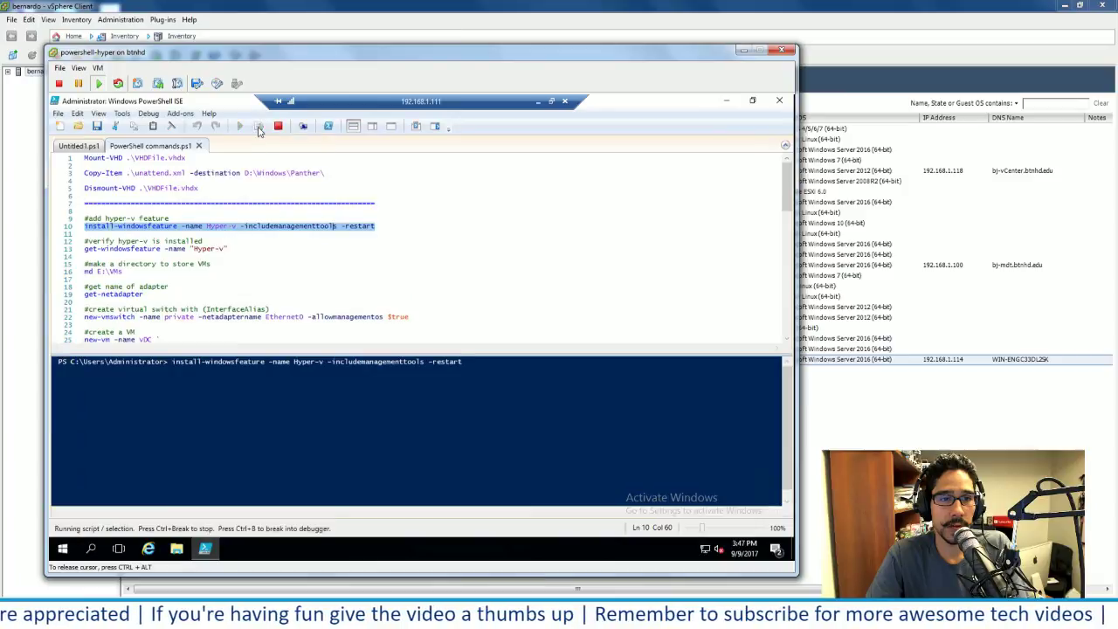